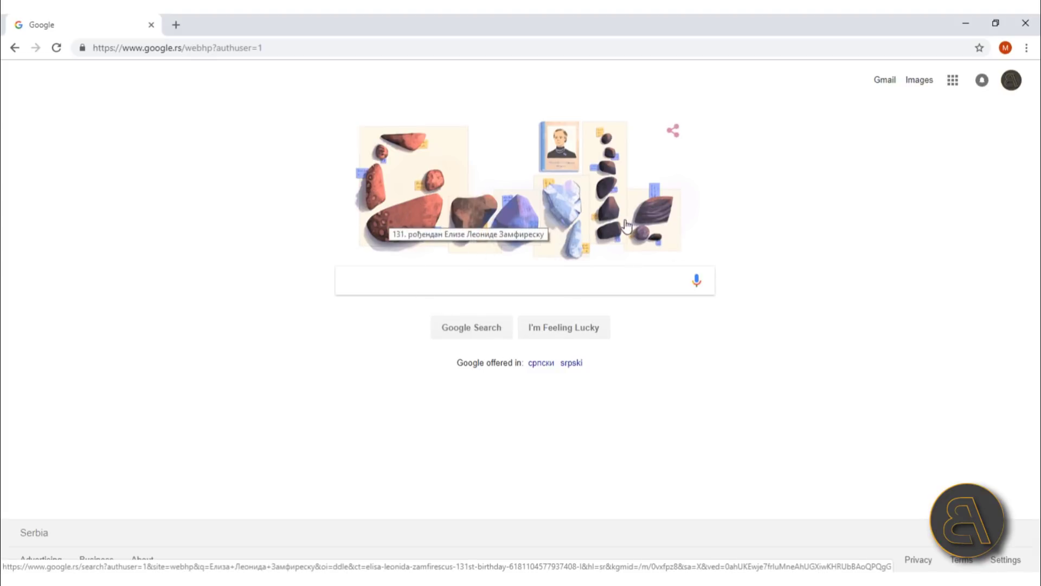
Step: Search Google for 'adobe kuler' and open the Adobe Color CC colour wheel result
left_click(419, 281)
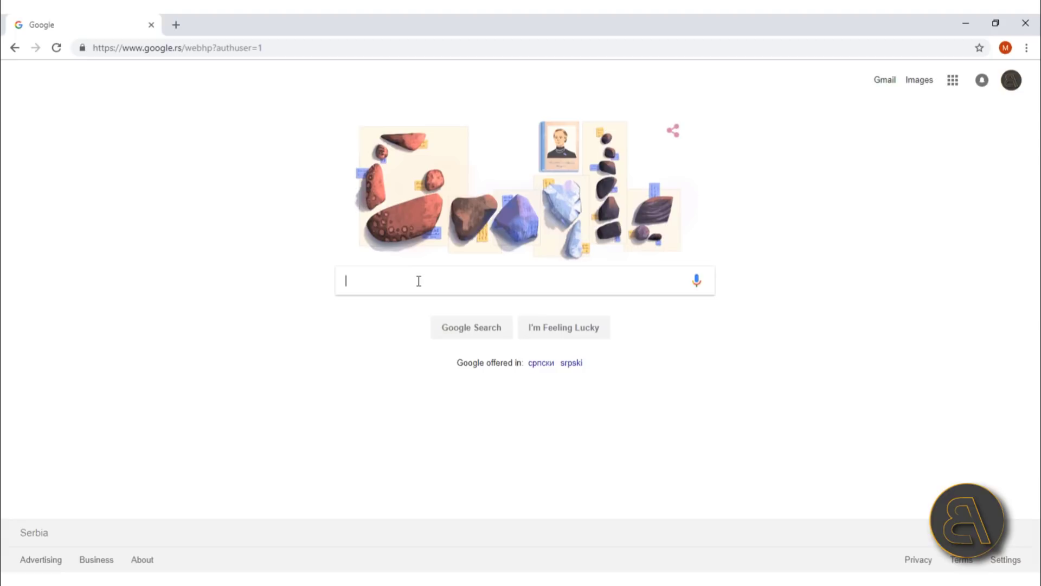
type("adon")
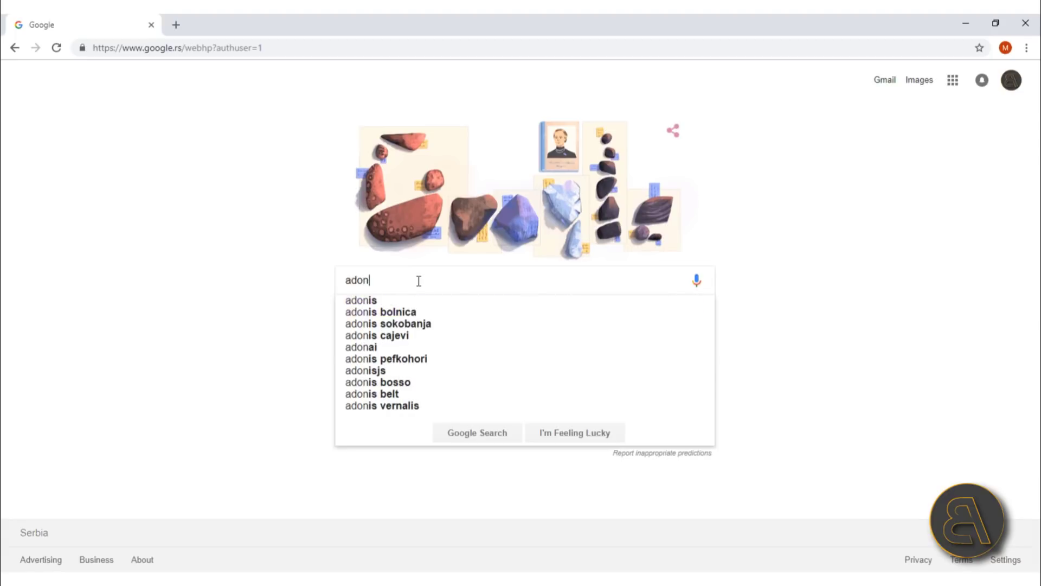
key("BackSpace")
type("be")
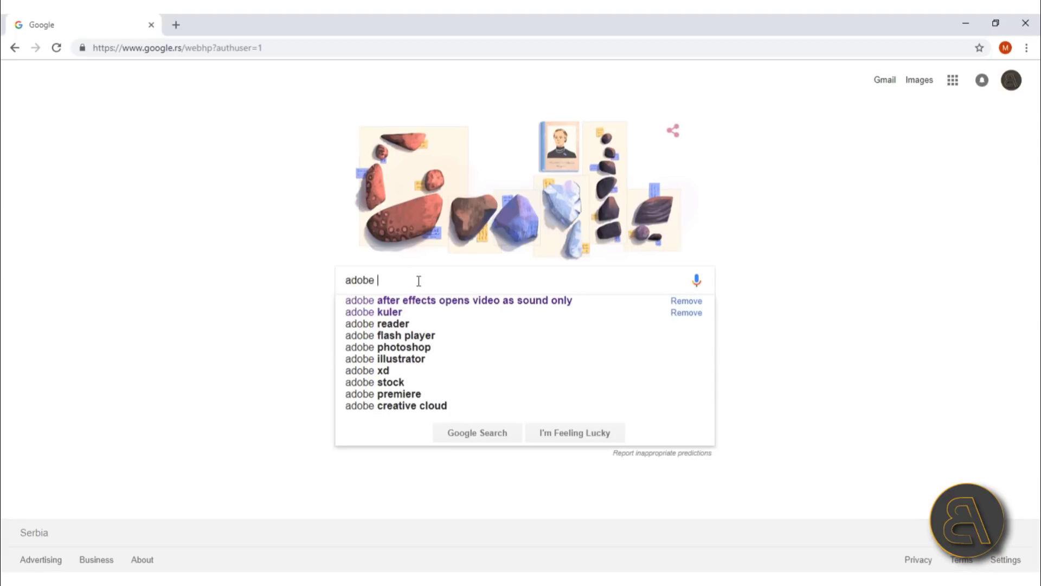
left_click(395, 311)
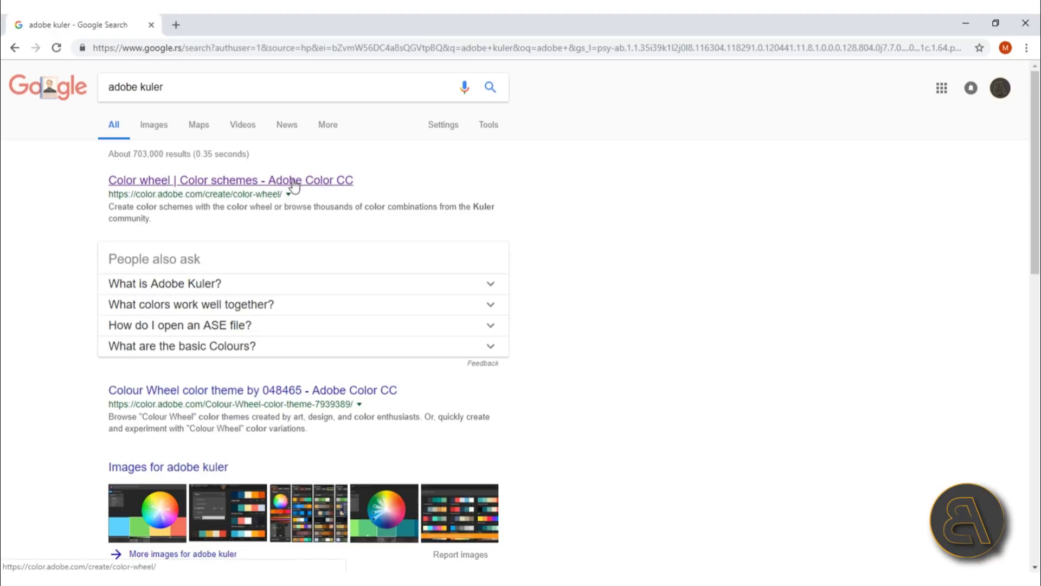
left_click(347, 185)
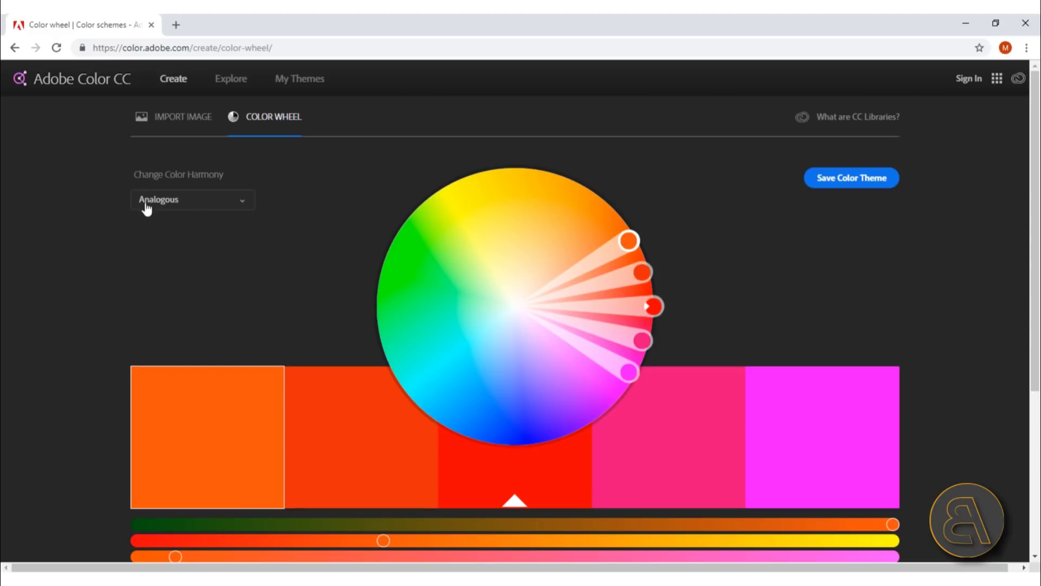
Step: Drag the Analogous base and harmony handles so the five swatches run purple, blue, cyan
scroll(304, 322, "down", 5)
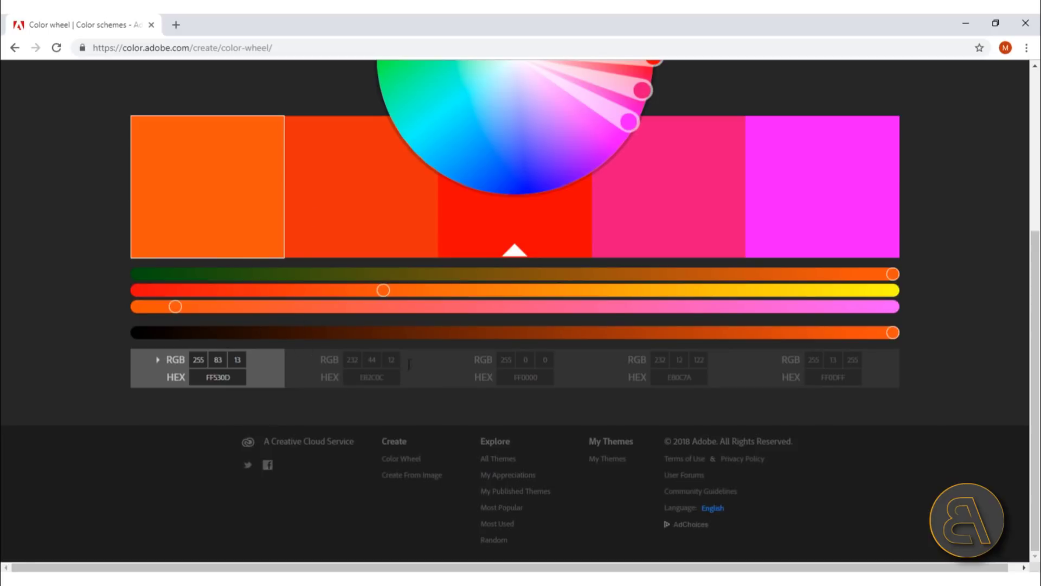
scroll(446, 405, "up", 5)
mouse_move(655, 309)
left_mouse_down()
mouse_move(650, 295)
mouse_move(600, 302)
mouse_move(646, 306)
left_mouse_up()
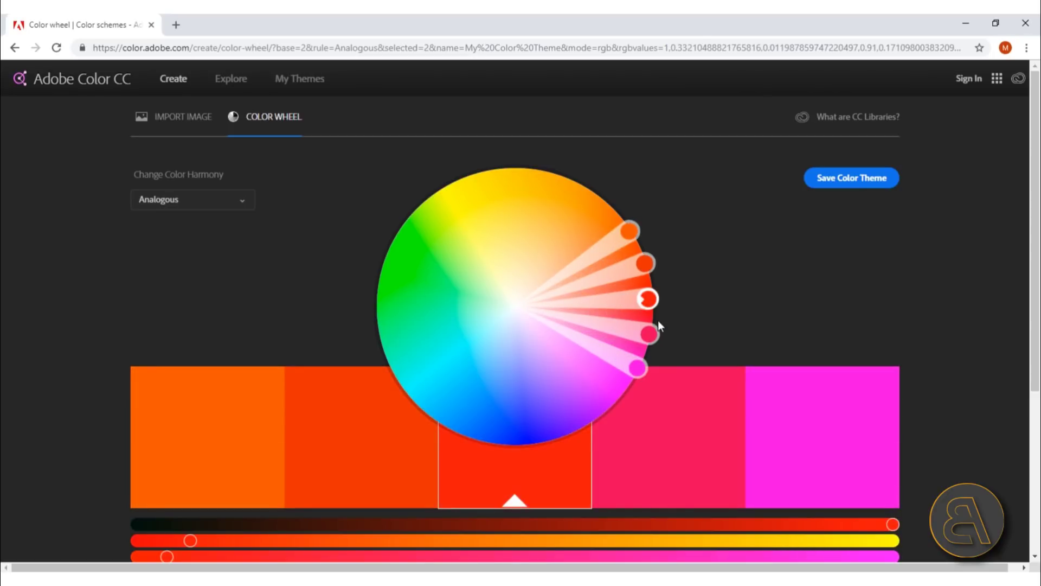
left_click_drag(649, 300, 581, 458)
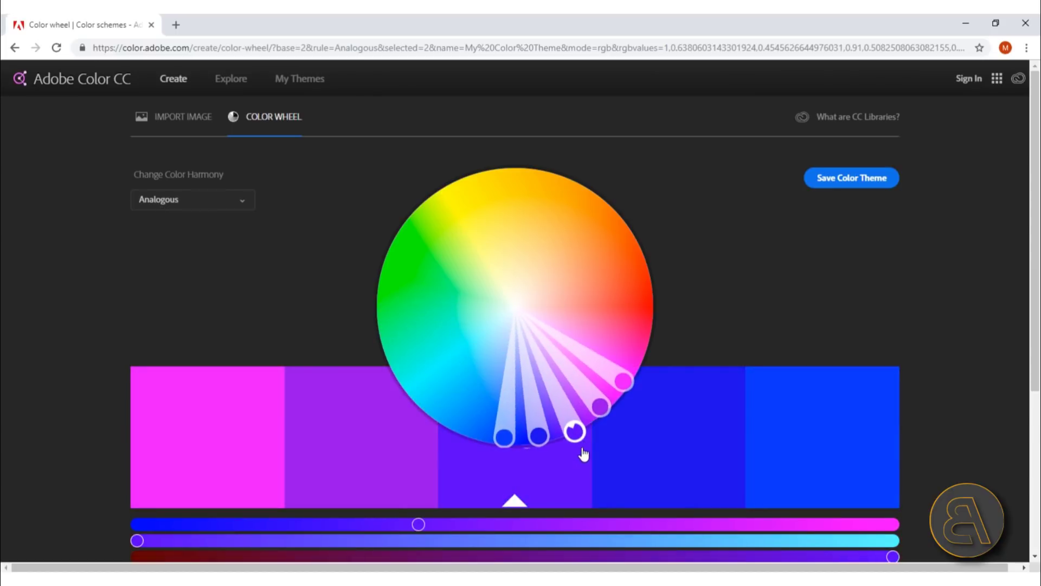
left_click_drag(624, 383, 653, 319)
left_click_drag(437, 413, 466, 436)
left_click_drag(572, 431, 479, 498)
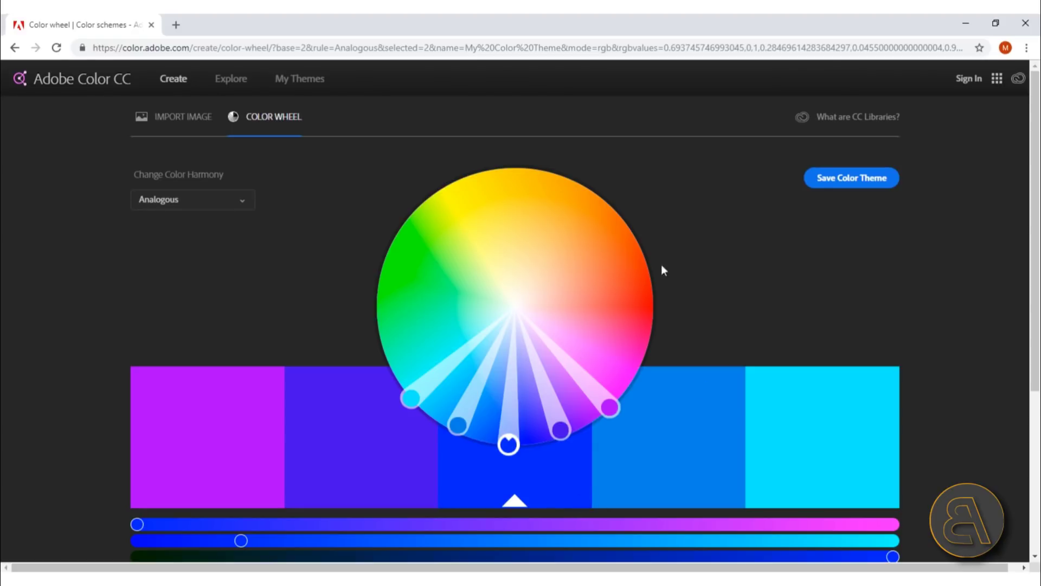
Step: Switch to Monochromatic and shift the blue shades lighter and toward cyan
left_click(216, 205)
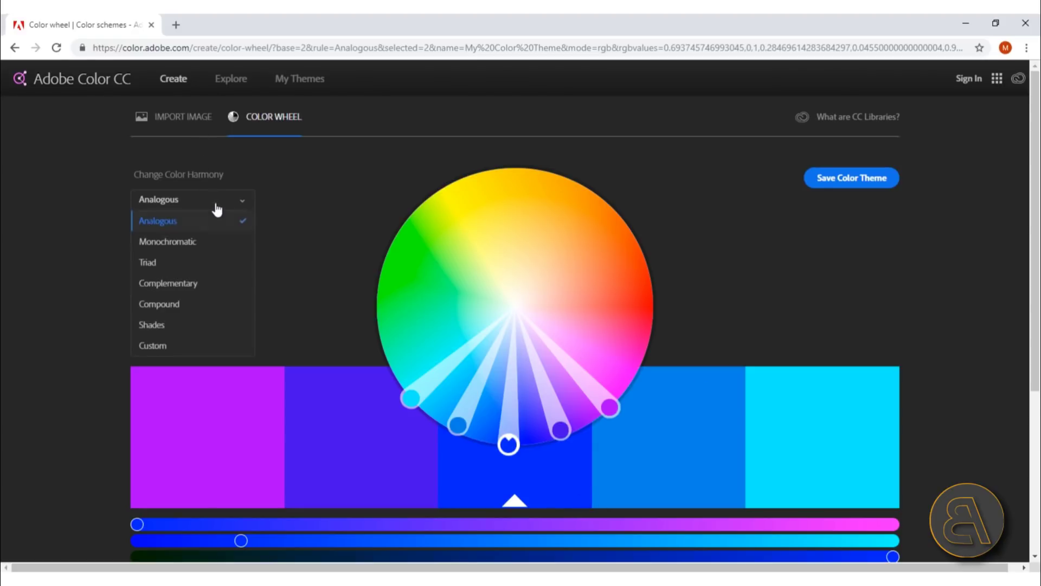
left_click(193, 243)
left_click_drag(513, 456, 470, 448)
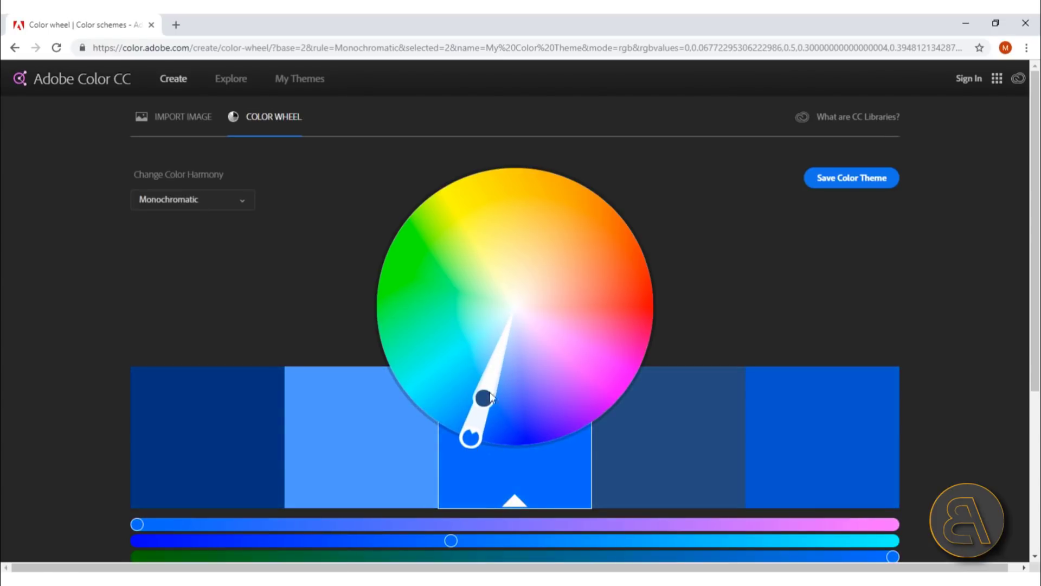
mouse_move(482, 403)
left_mouse_down()
mouse_move(494, 378)
mouse_move(484, 412)
mouse_move(488, 399)
left_mouse_up()
left_click_drag(466, 442, 424, 411)
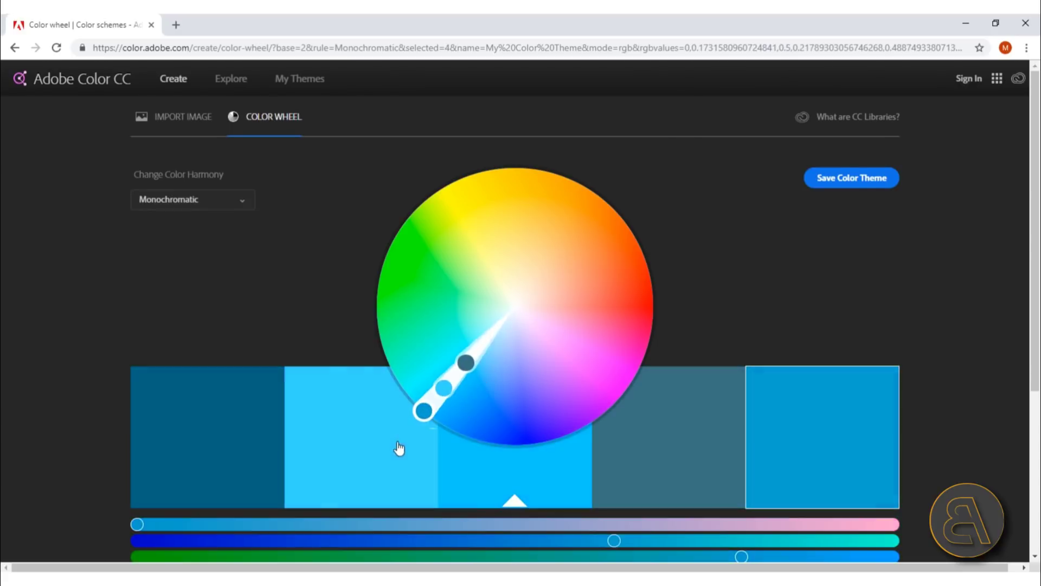
left_click_drag(398, 448, 404, 496)
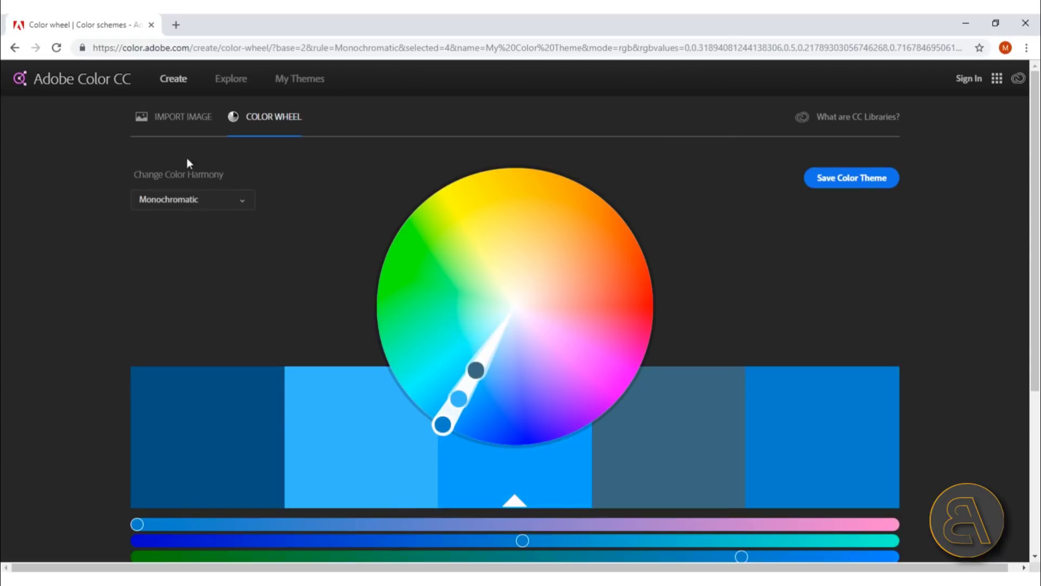
left_click(155, 195)
Step: Choose Triad and rotate it through purple, orange, green, then back to blue, red, yellow
left_click(152, 260)
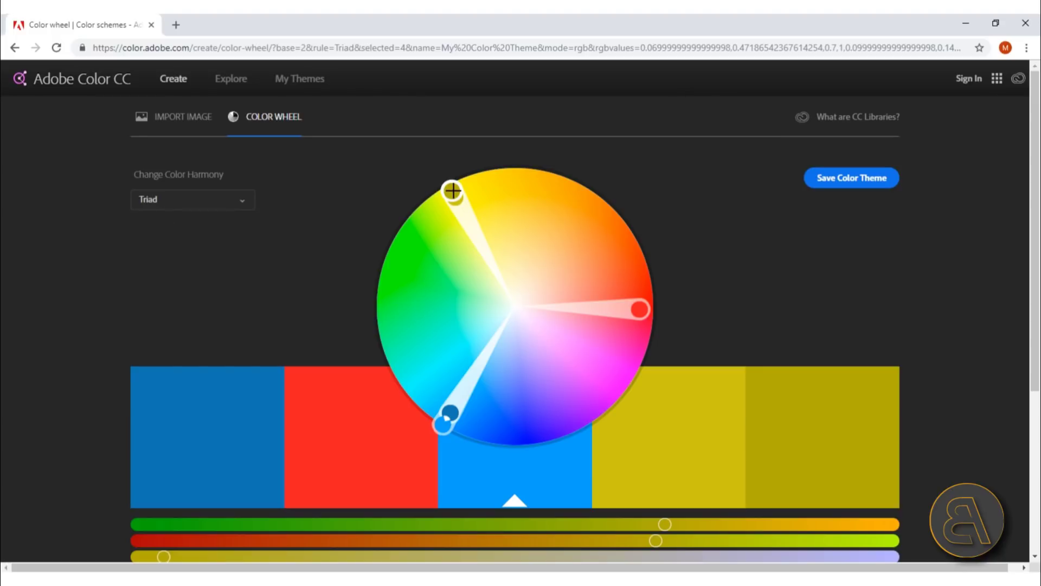
left_click_drag(453, 191, 441, 194)
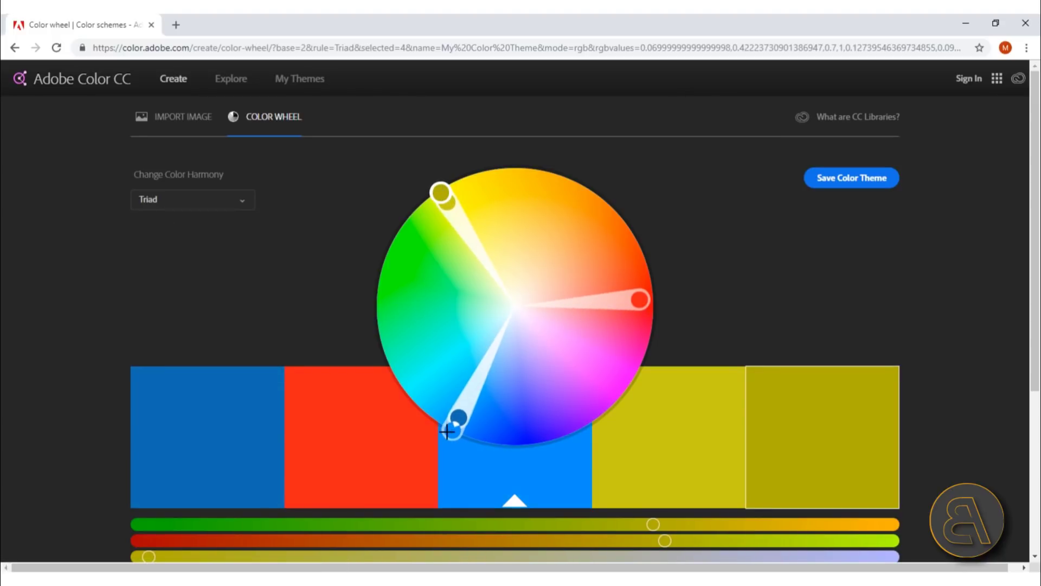
left_click_drag(447, 431, 584, 479)
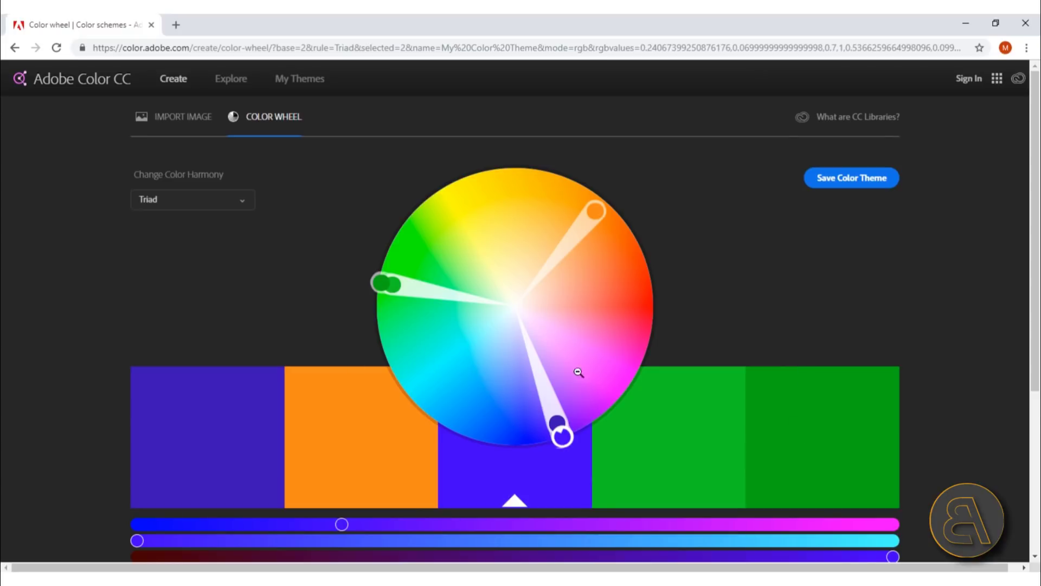
left_click_drag(565, 434, 458, 452)
Step: Switch to Complementary and shift the pair to cyan and orange
left_click(200, 205)
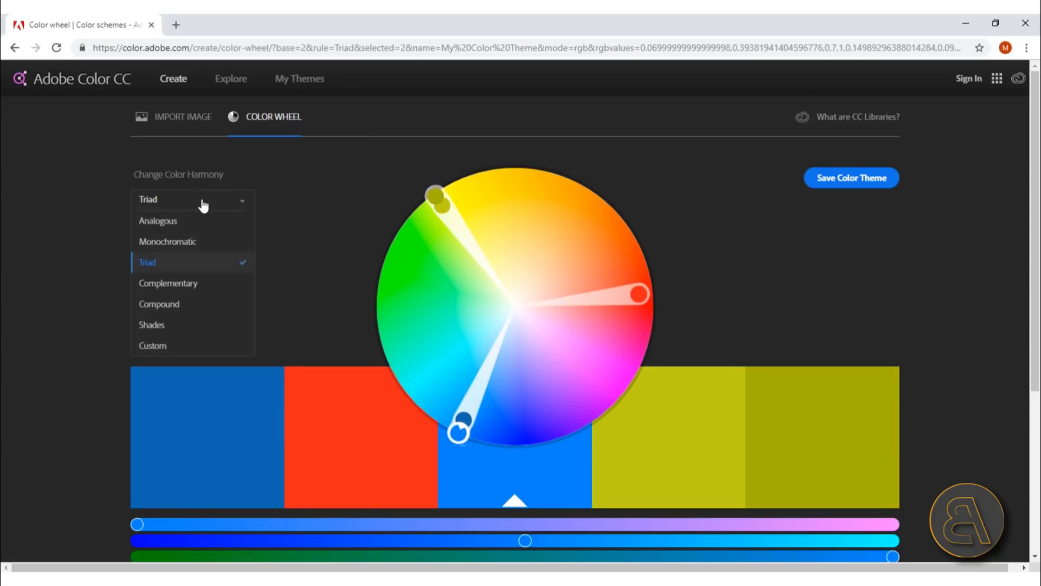
left_click(181, 296)
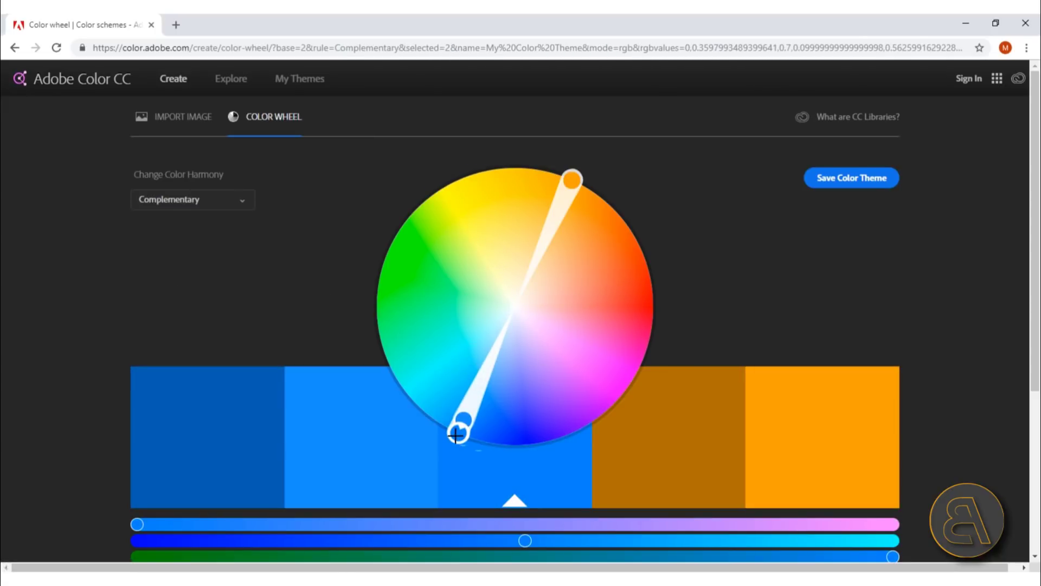
left_click_drag(456, 434, 423, 411)
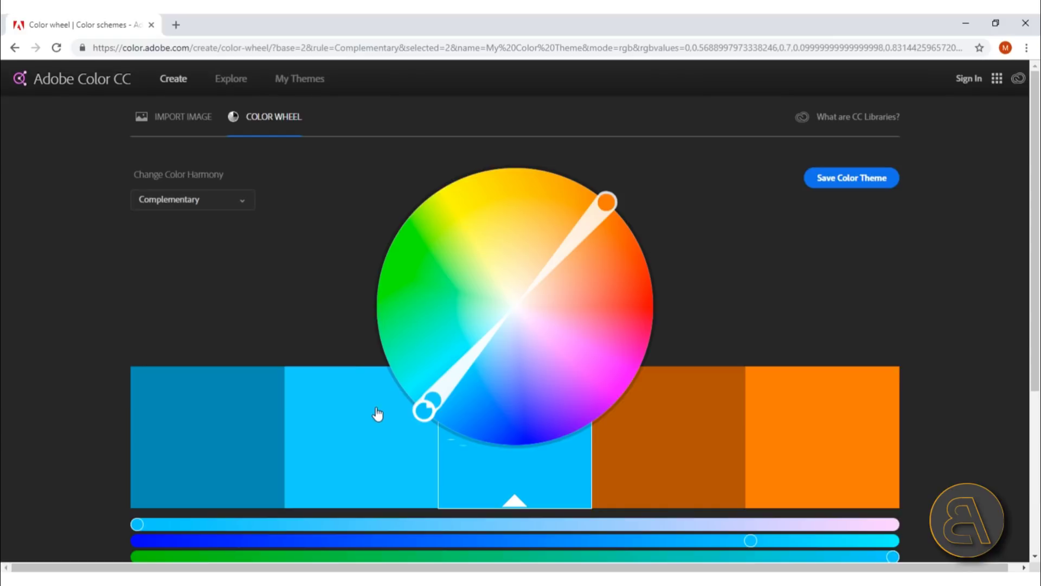
Step: Switch to Compound and rotate it to royal, slate and sky blues with orange and orange-red
scroll(351, 374, "down", 4)
scroll(349, 372, "up", 4)
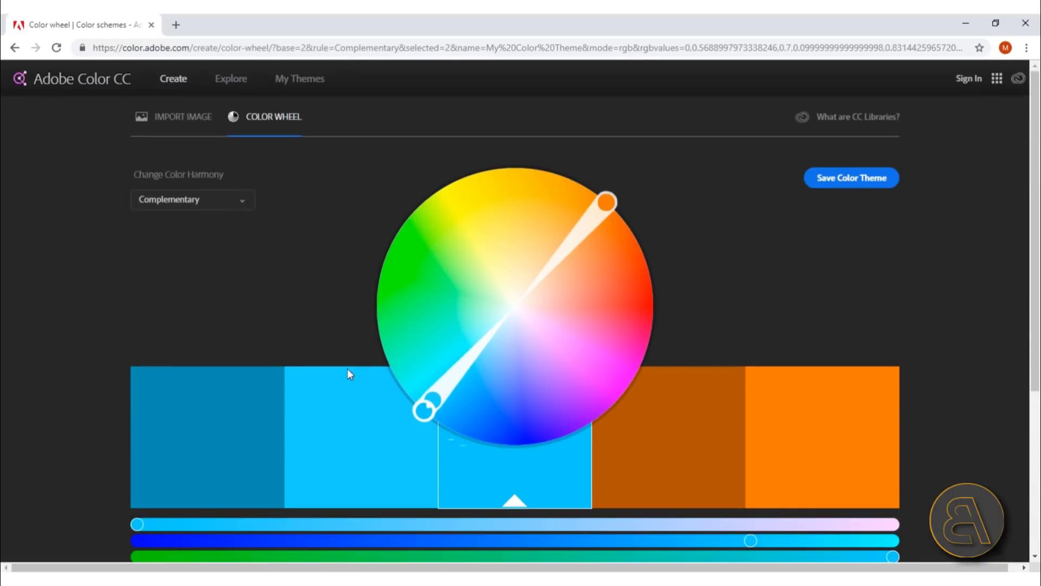
left_click(205, 199)
left_click(162, 304)
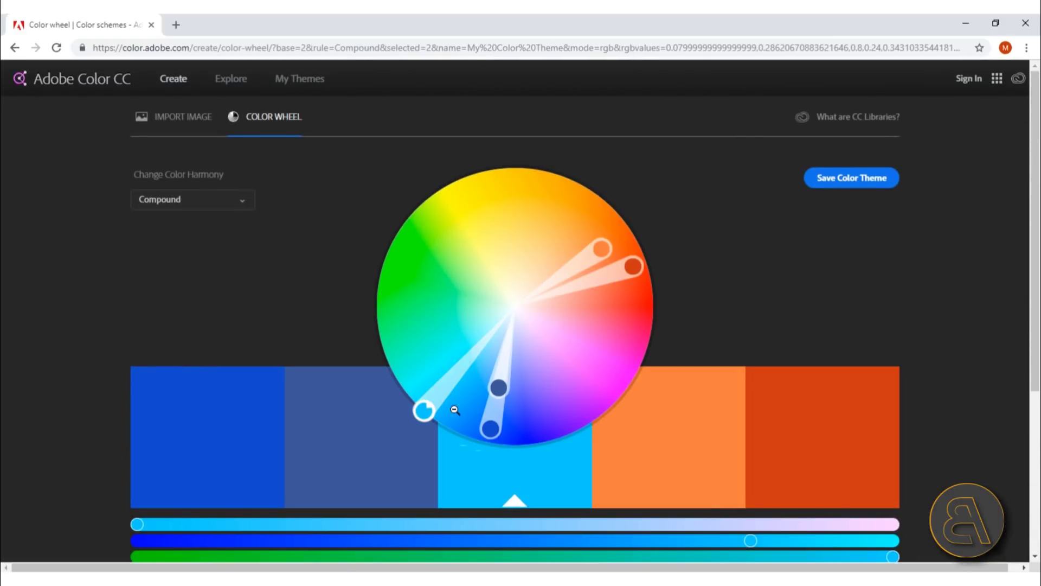
left_click_drag(425, 410, 409, 434)
left_click(483, 421)
left_click_drag(483, 421, 492, 444)
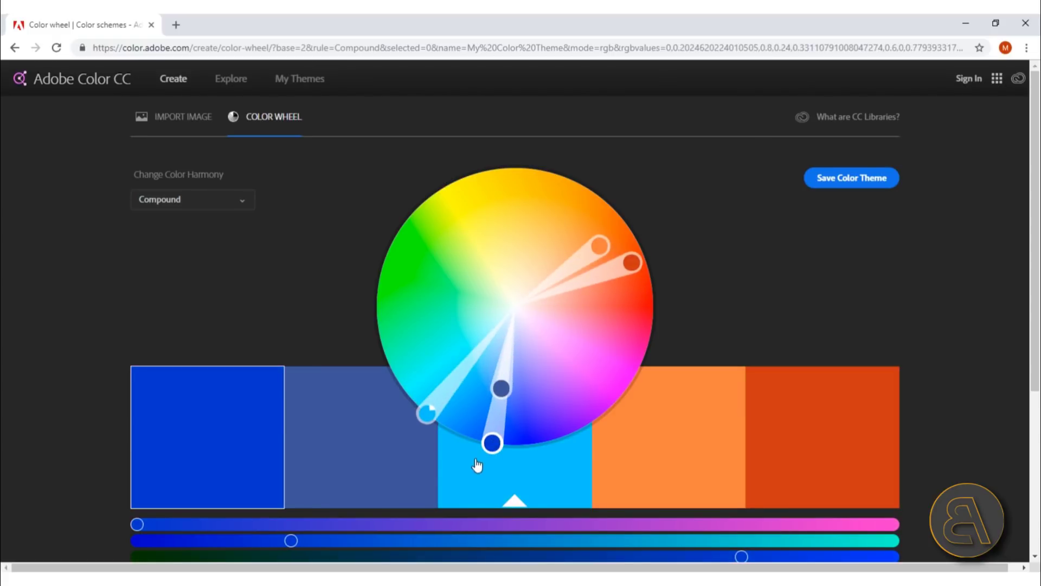
Step: Switch to Shades and lighten the base colour to pale blue
left_click(220, 202)
left_click(158, 324)
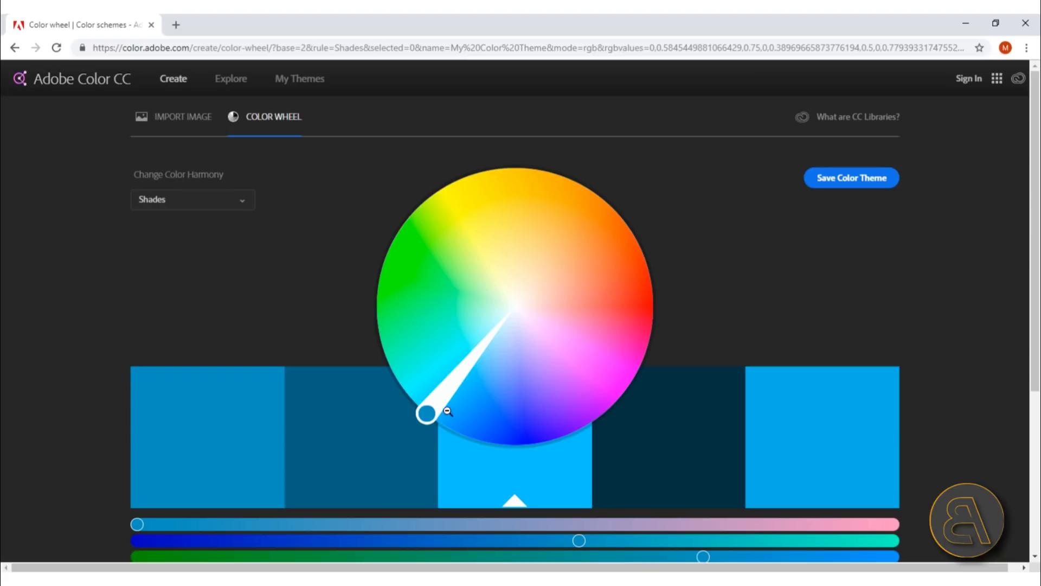
left_click_drag(427, 413, 487, 363)
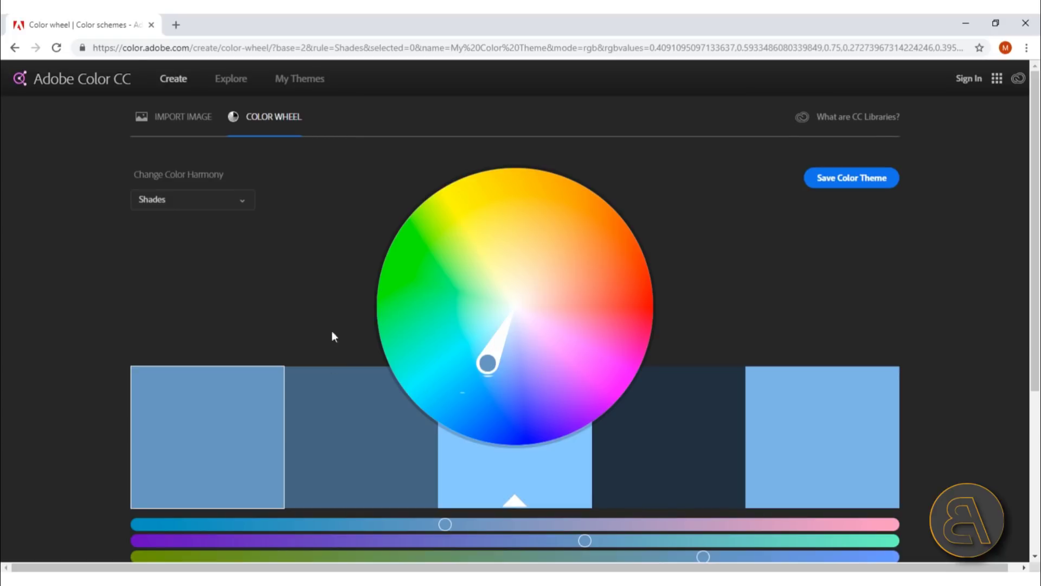
left_click_drag(488, 362, 477, 368)
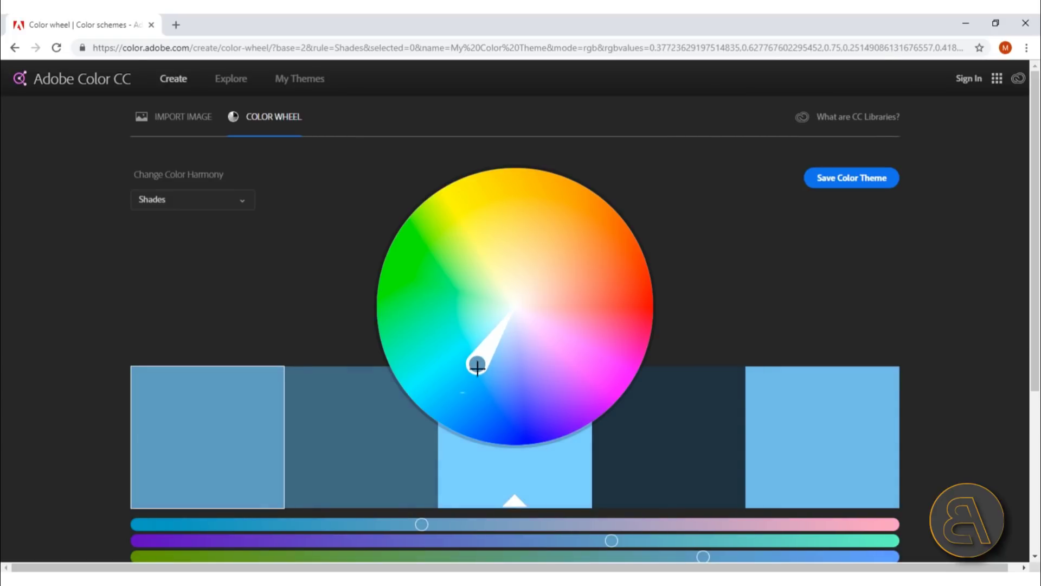
Step: Switch to Custom harmony and spread the colours apart across the wheel
left_click(214, 208)
left_click(162, 346)
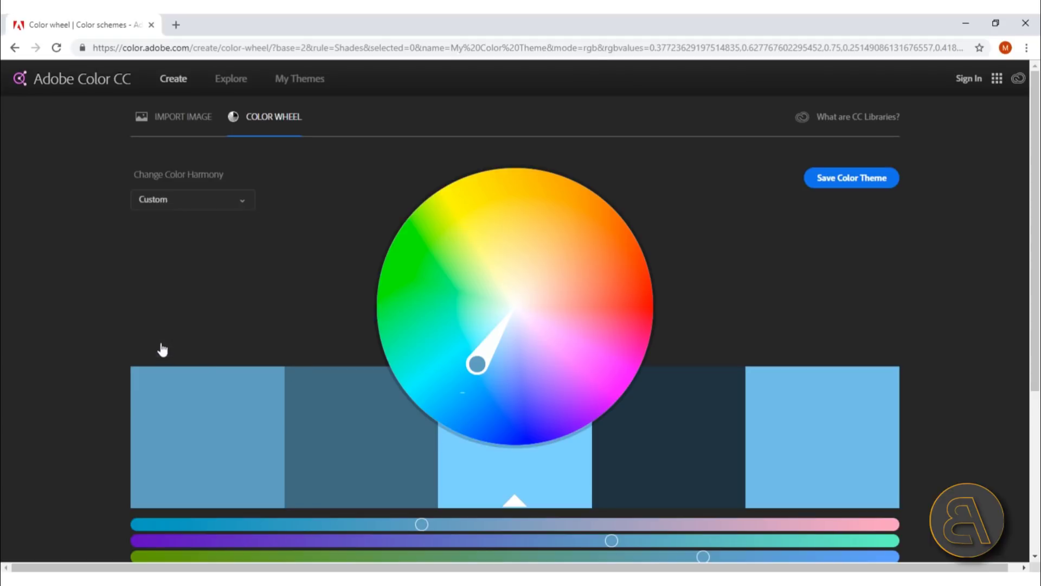
left_click_drag(477, 364, 372, 356)
left_click_drag(477, 363, 510, 416)
left_click(477, 363)
mouse_move(477, 363)
left_mouse_down()
mouse_move(486, 376)
mouse_move(477, 384)
left_mouse_up()
Step: Return to Shades and shift toward lighter blues, from dark navy to sky blue
left_click(150, 207)
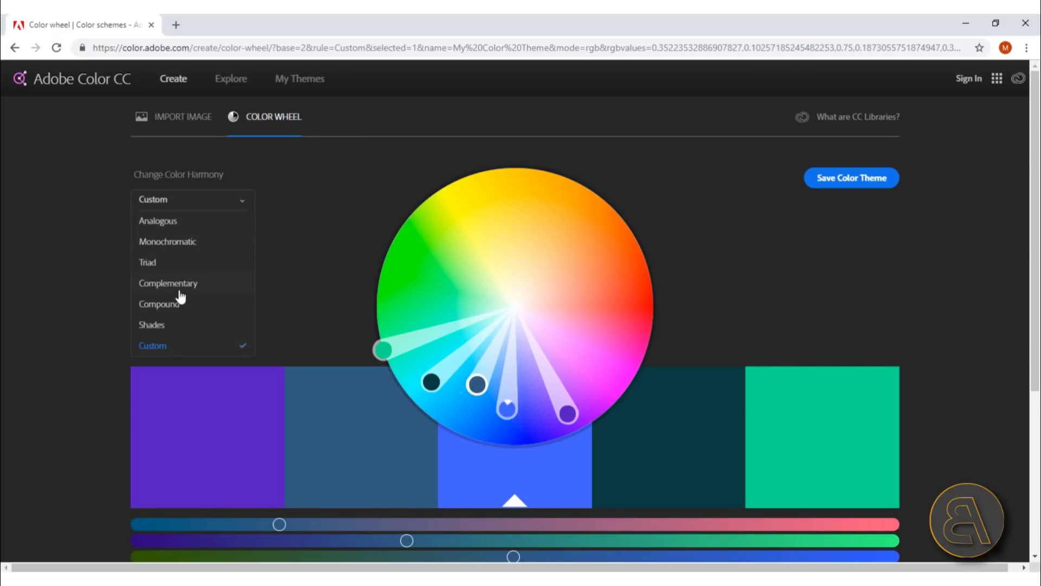
left_click(148, 324)
left_click(167, 204)
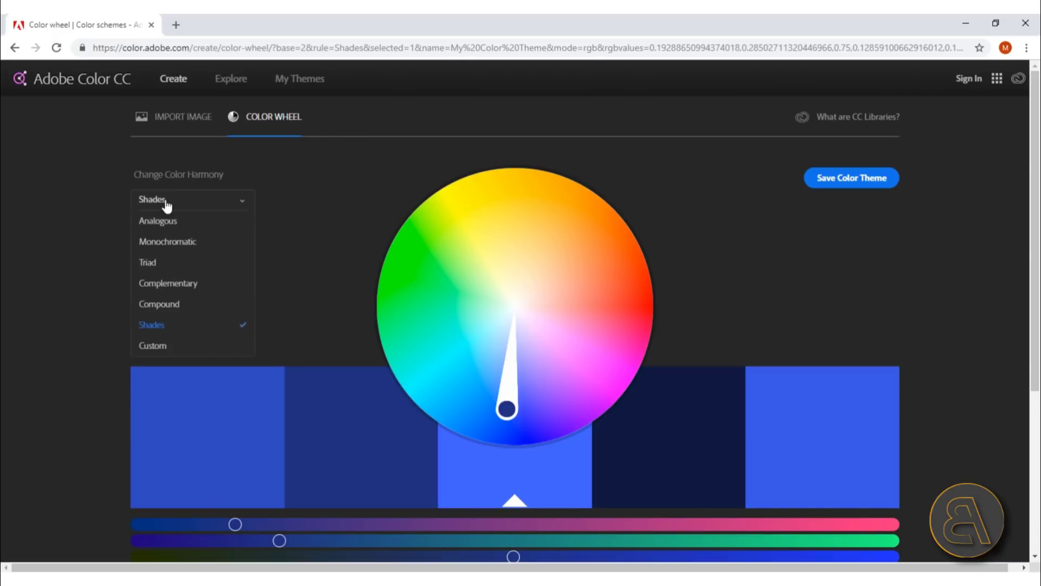
left_click(167, 204)
left_click_drag(510, 411, 476, 384)
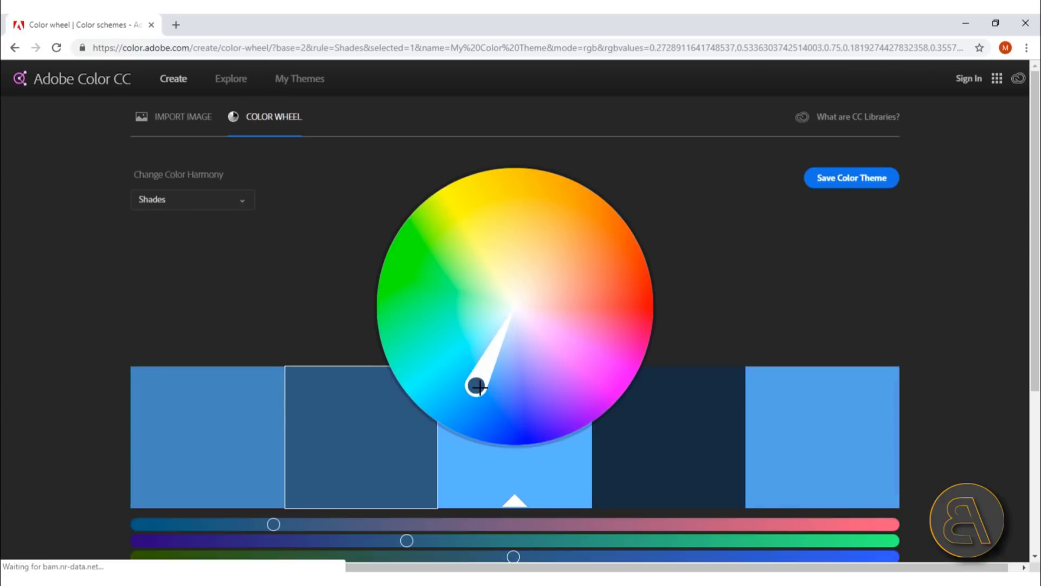
Step: Try saving the theme, then dismiss the sign-in prompt that appears
scroll(719, 348, "down", 3)
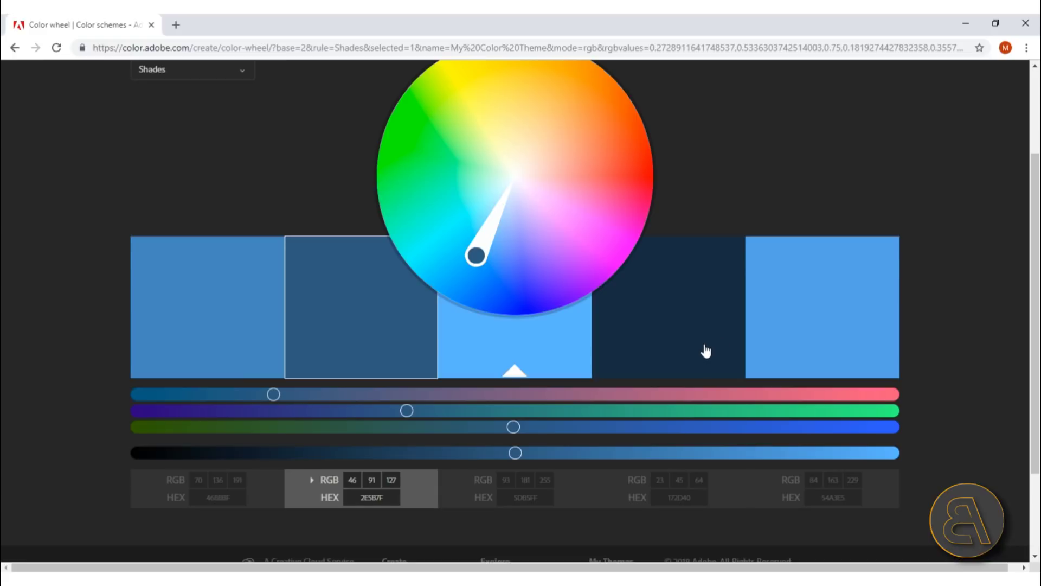
scroll(704, 351, "up", 3)
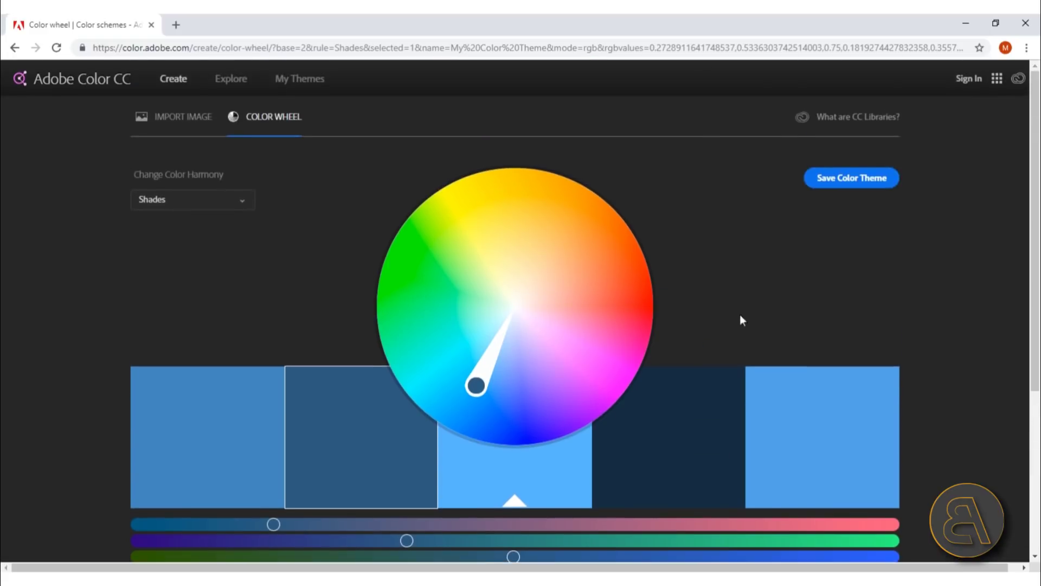
left_click(871, 179)
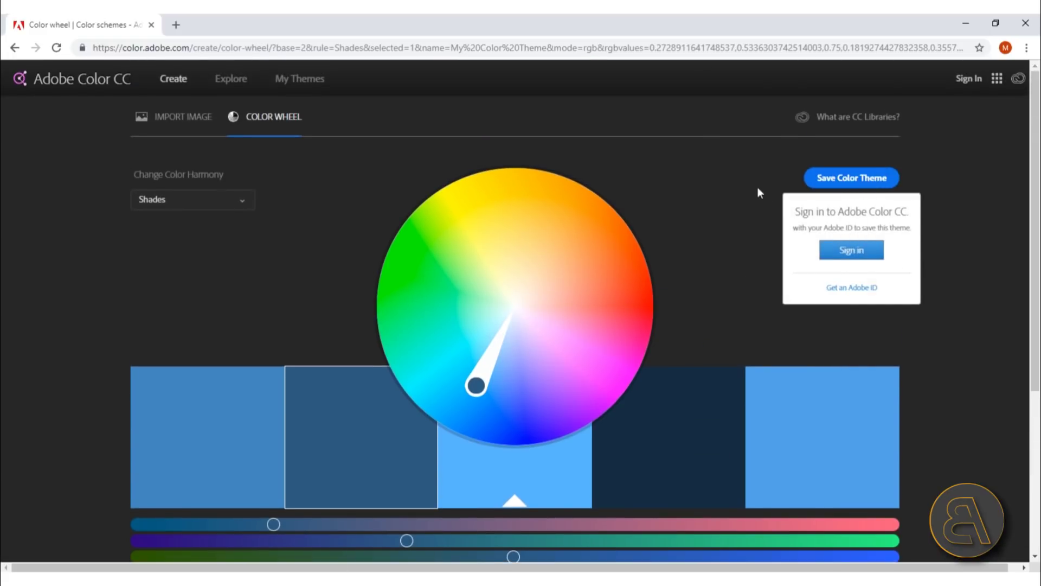
left_click(737, 237)
Step: Compare the RGB and HEX values of the middle, fourth, second and first swatches
scroll(737, 234, "down", 5)
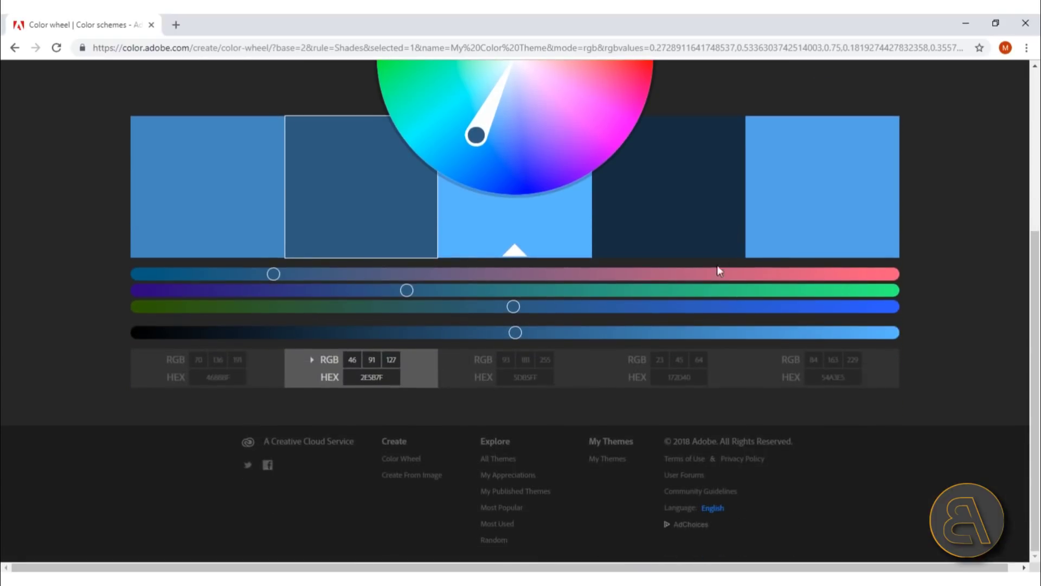
scroll(717, 265, "up", 3)
scroll(701, 302, "up", 1)
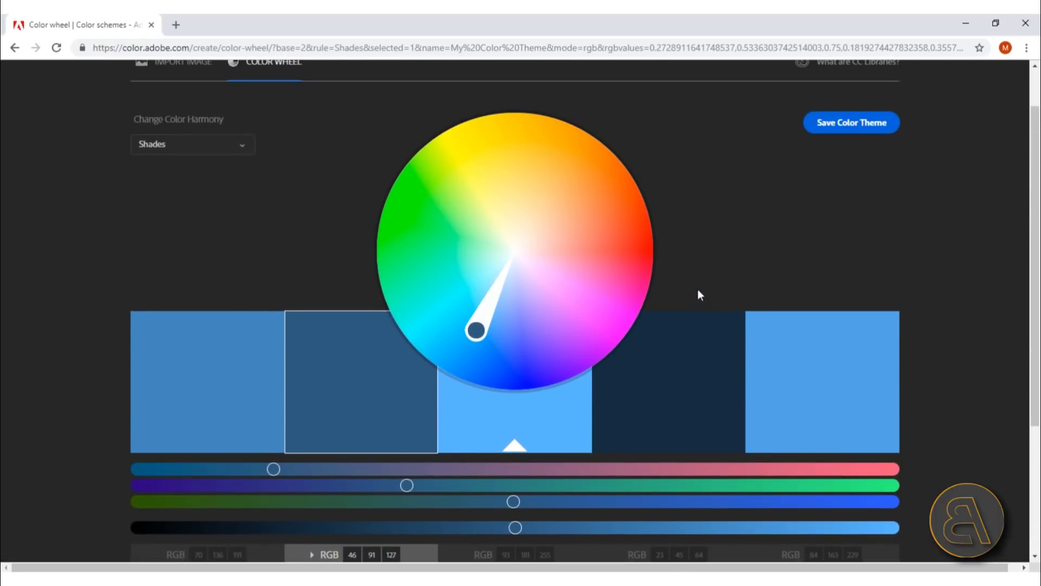
scroll(698, 291, "down", 2)
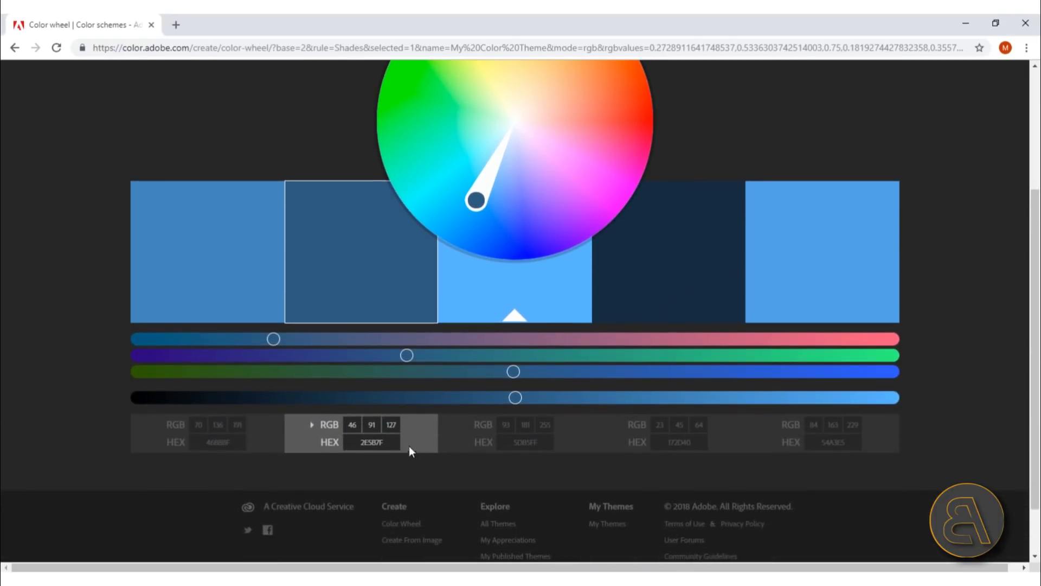
left_click(461, 443)
left_click(610, 447)
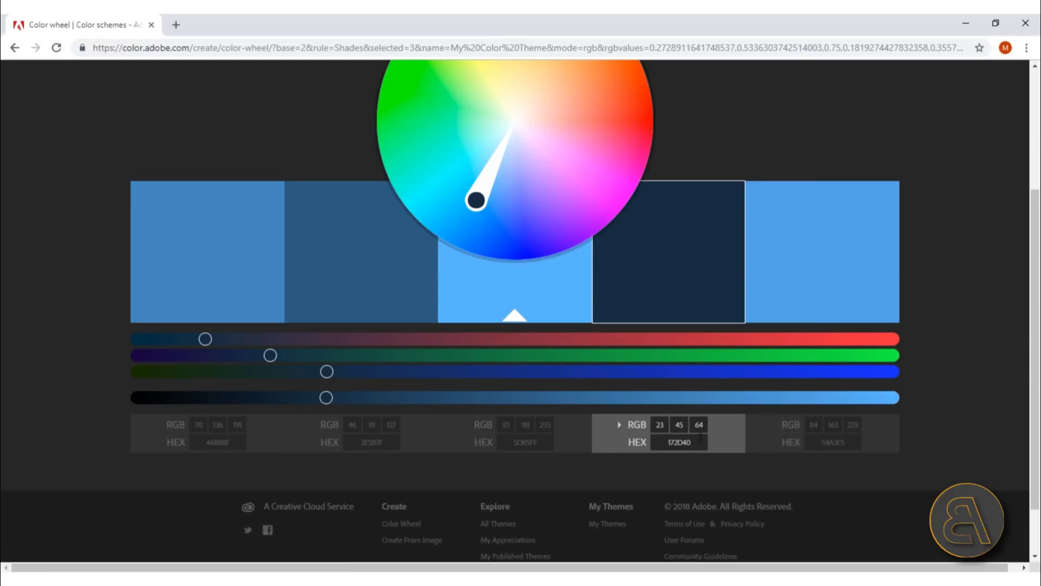
left_click(422, 444)
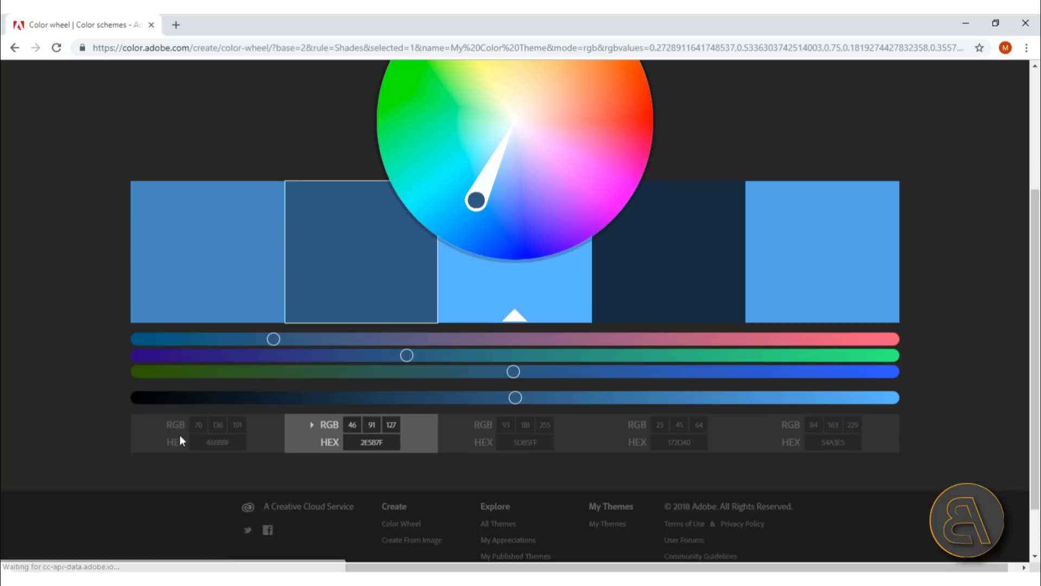
left_click(249, 441)
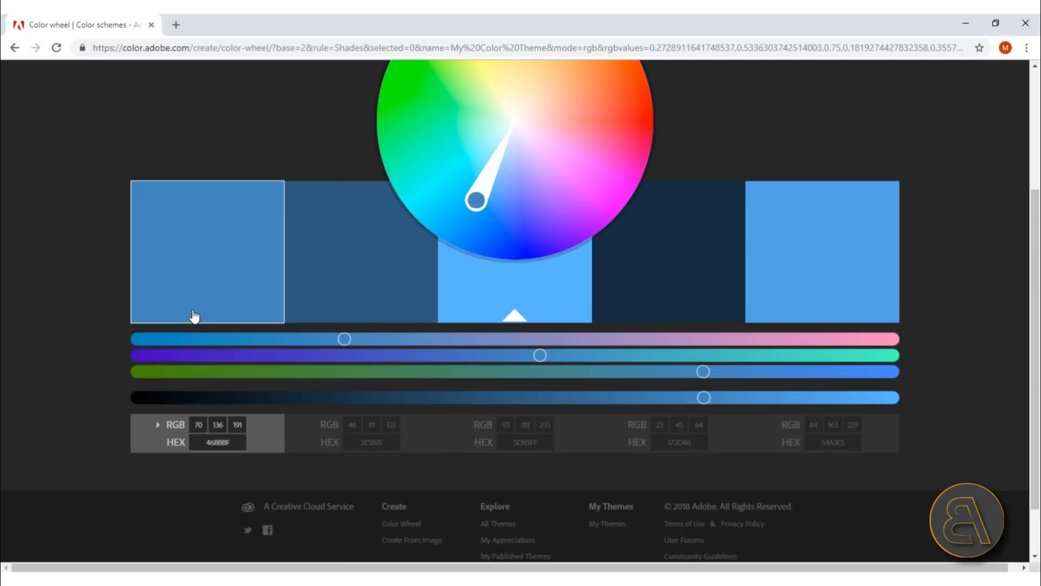
scroll(202, 347, "up", 1)
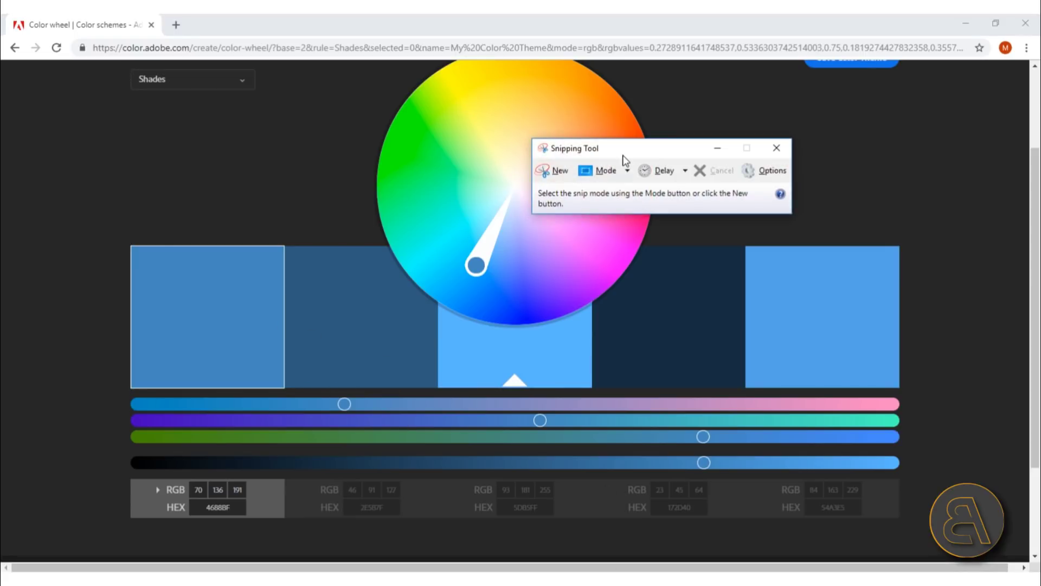
Step: Snip the row of five blue swatches, then close Snipping Tool without saving
left_click_drag(634, 152, 584, 144)
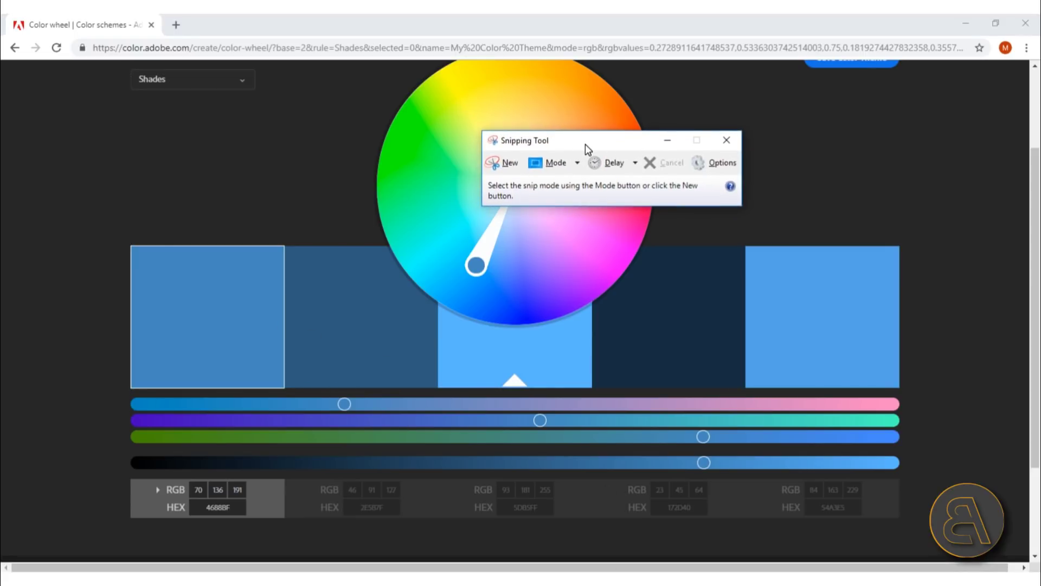
left_click(507, 162)
left_click_drag(123, 231, 909, 396)
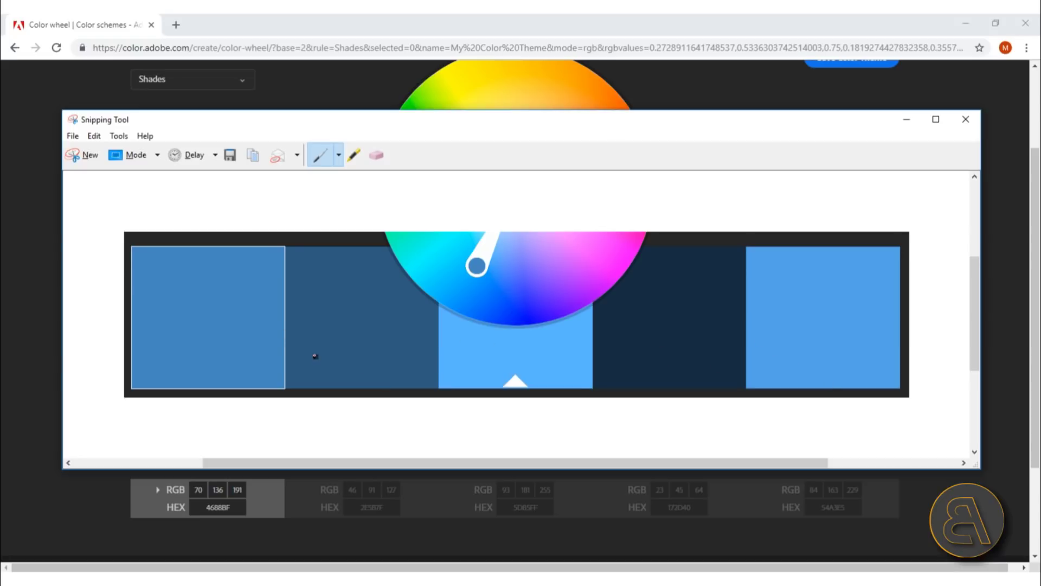
left_click(963, 125)
left_click(585, 307)
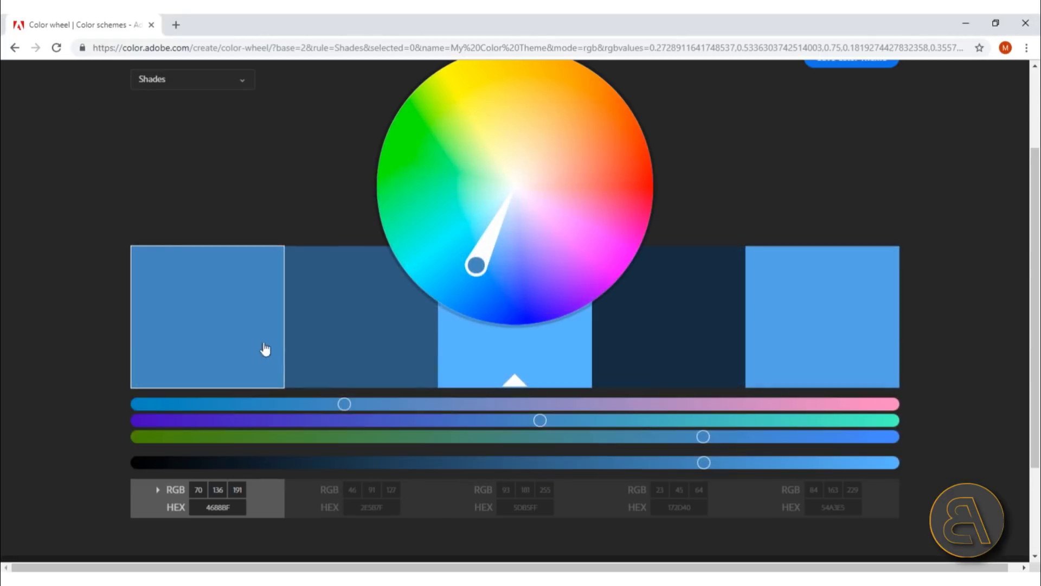
Step: Import the Hopetoun_falls photo from the Desktop to generate a theme
scroll(102, 333, "up", 2)
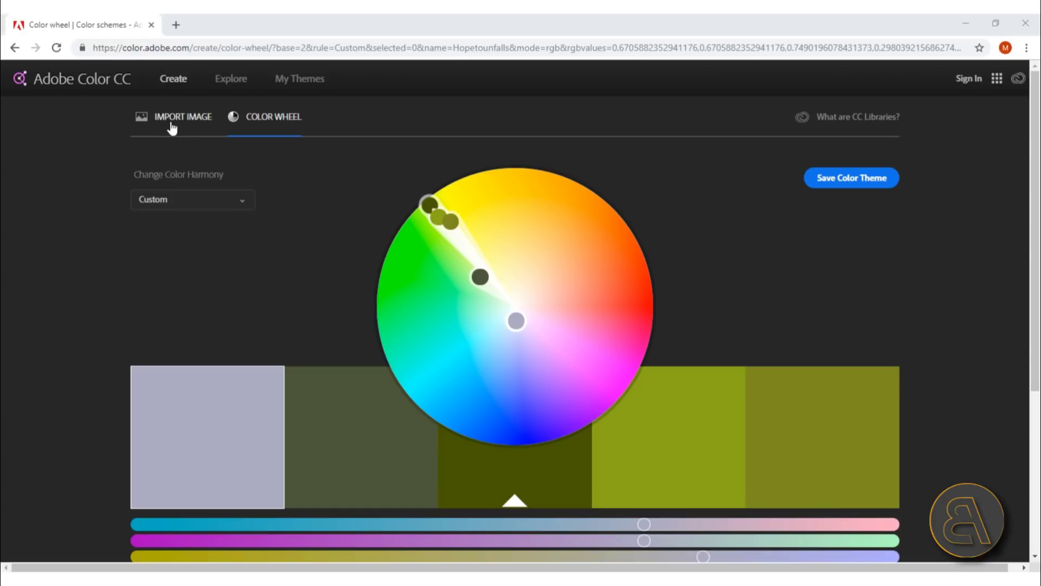
left_click(171, 128)
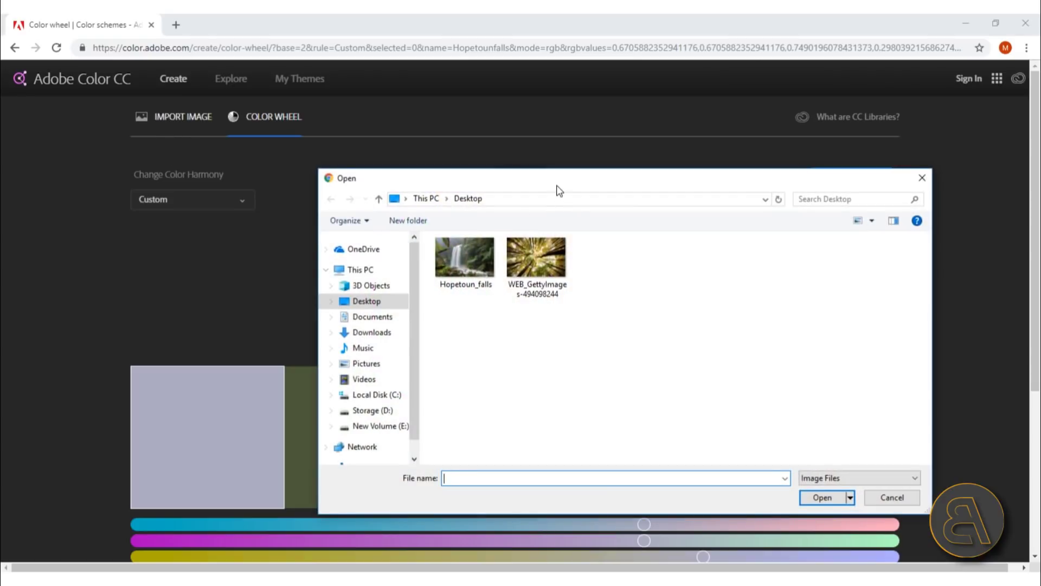
left_click_drag(558, 190, 483, 161)
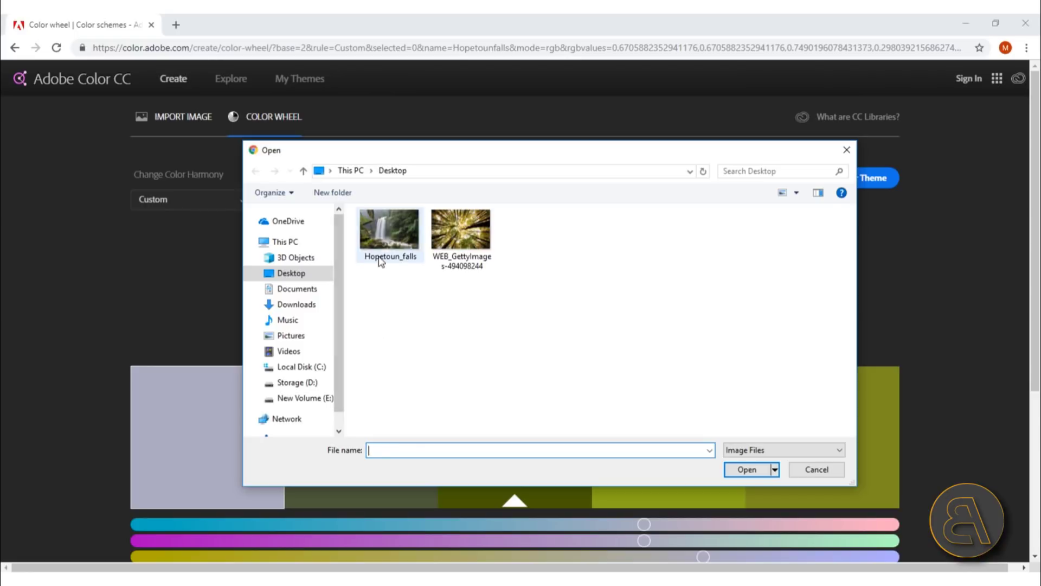
left_click(377, 241)
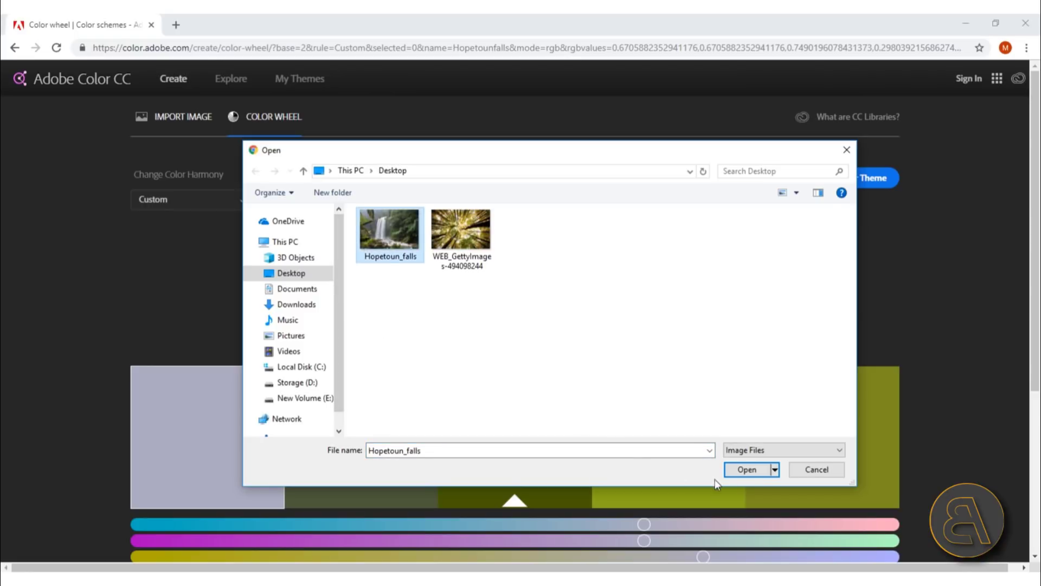
left_click(748, 469)
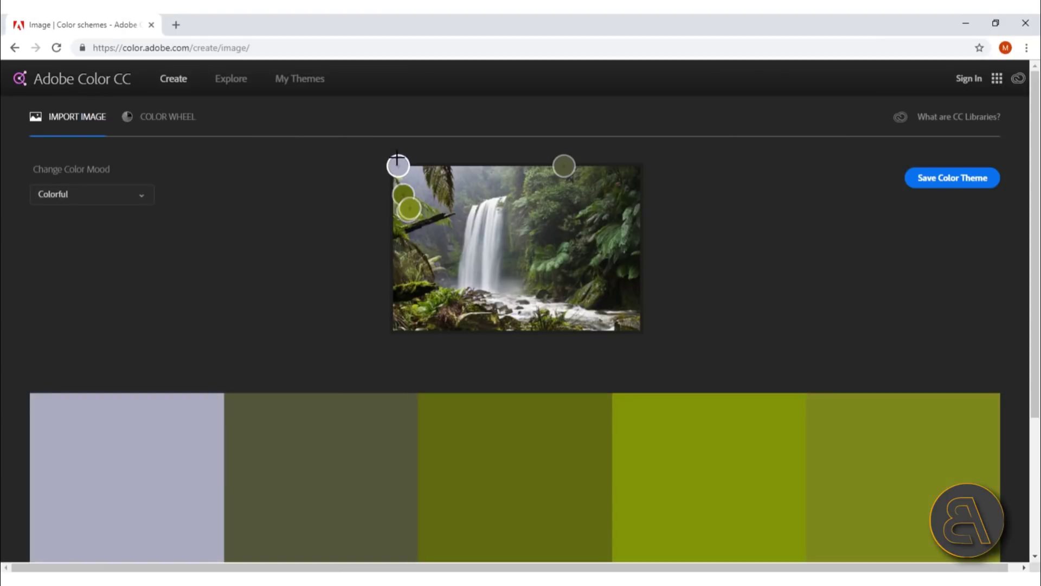
Step: Cycle the photo's colour mood through Bright, Muted, Deep and Dark
scroll(332, 281, "down", 1)
scroll(330, 281, "up", 1)
scroll(329, 280, "down", 1)
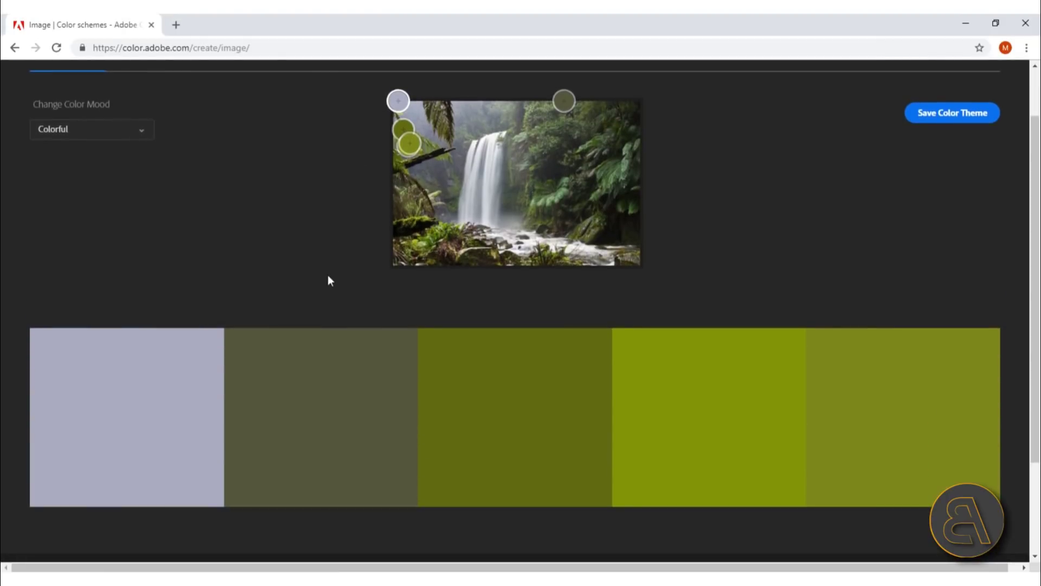
left_click(98, 136)
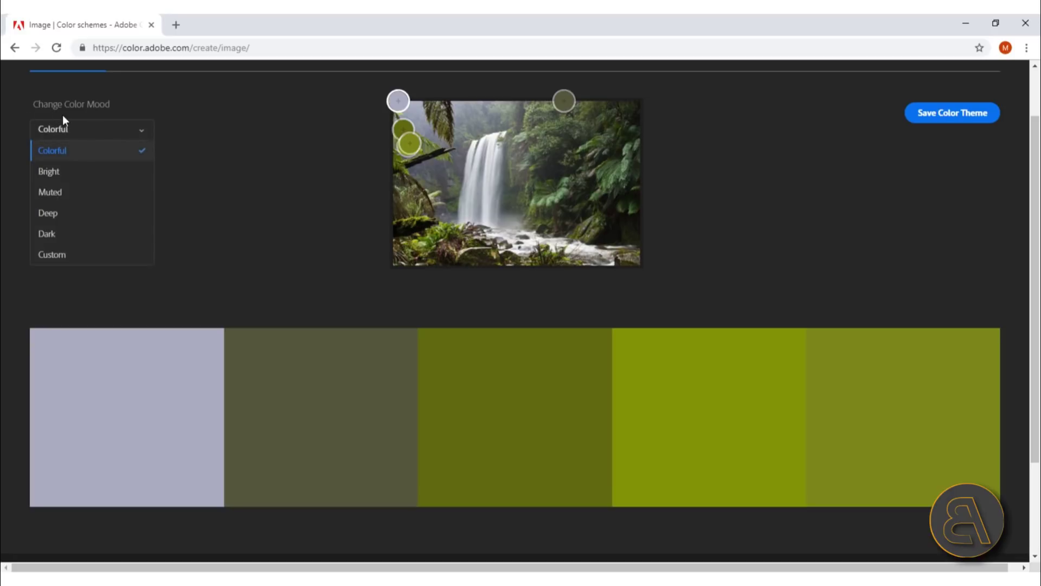
left_click(81, 173)
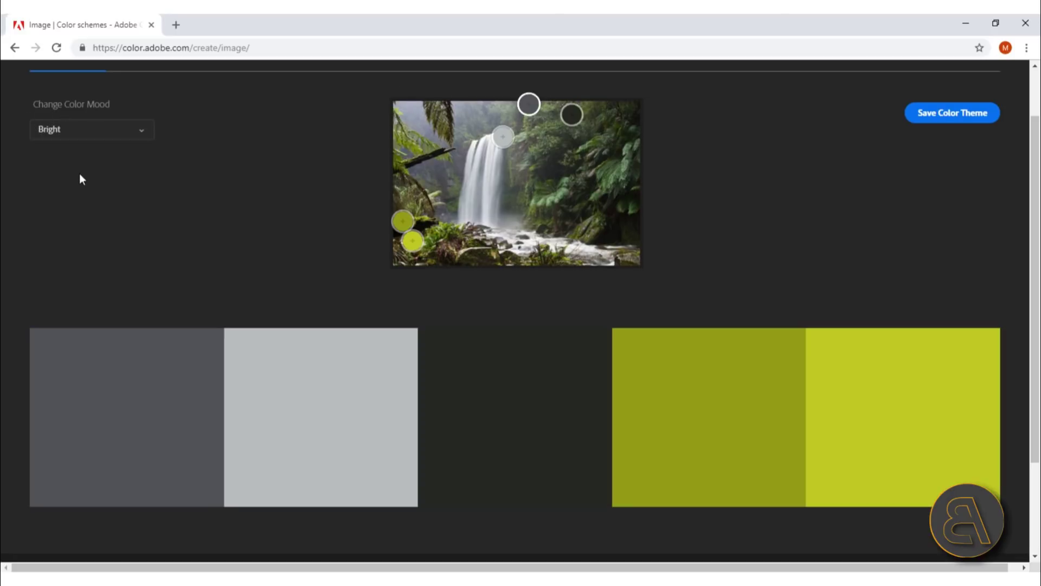
left_click(90, 133)
left_click(54, 196)
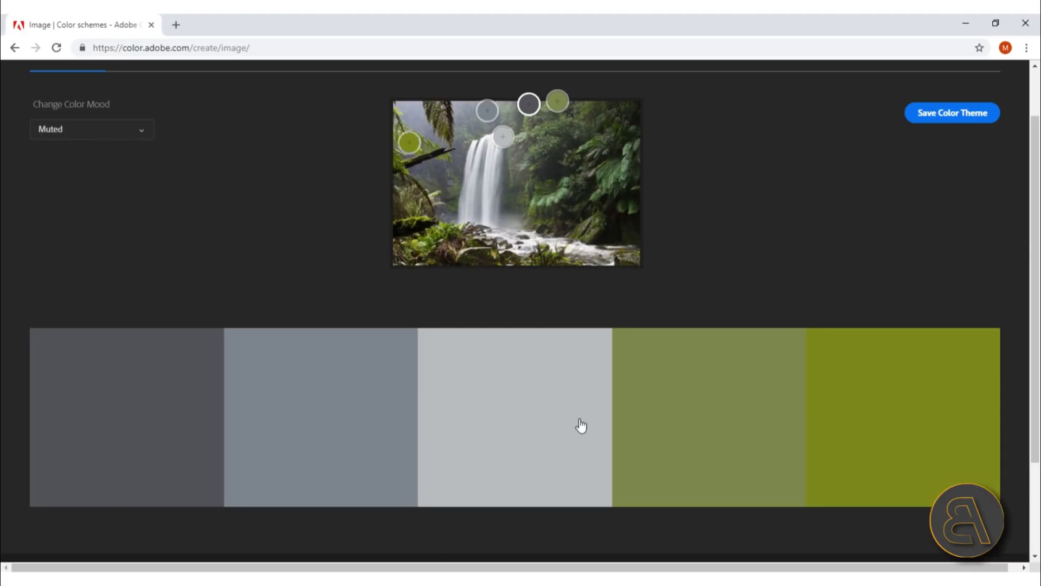
left_click(81, 133)
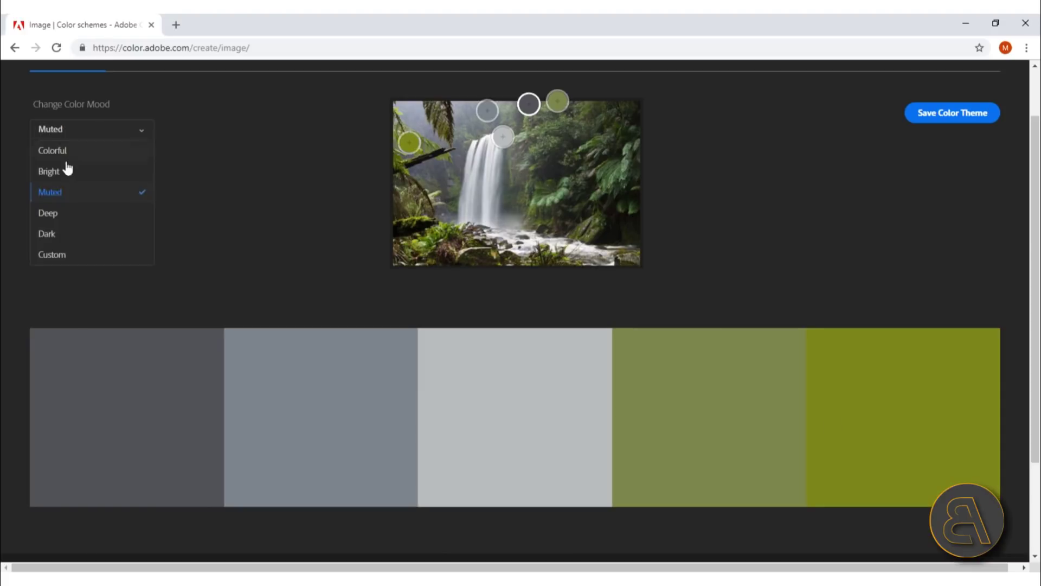
left_click(60, 211)
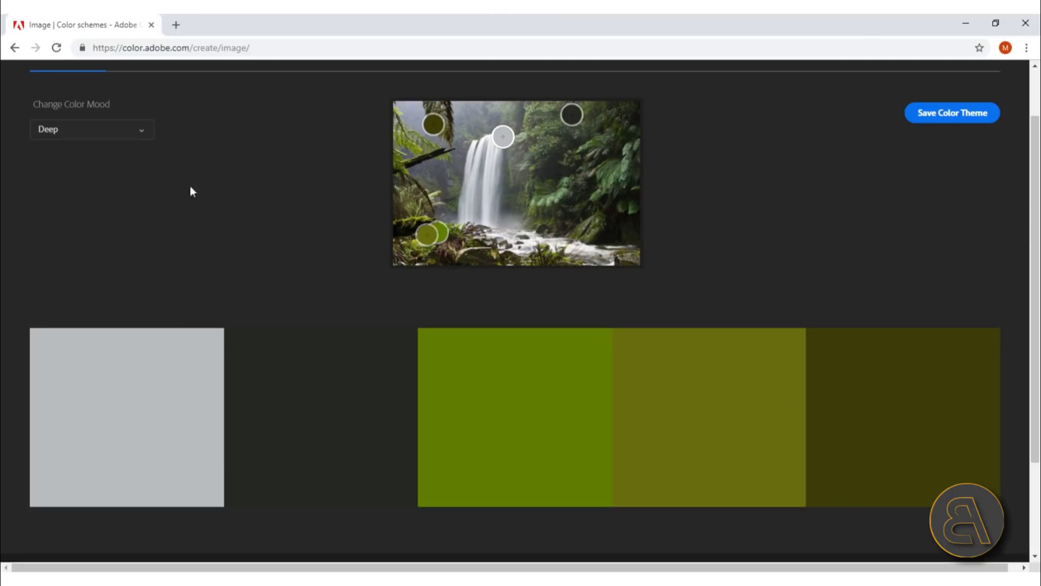
left_click(93, 135)
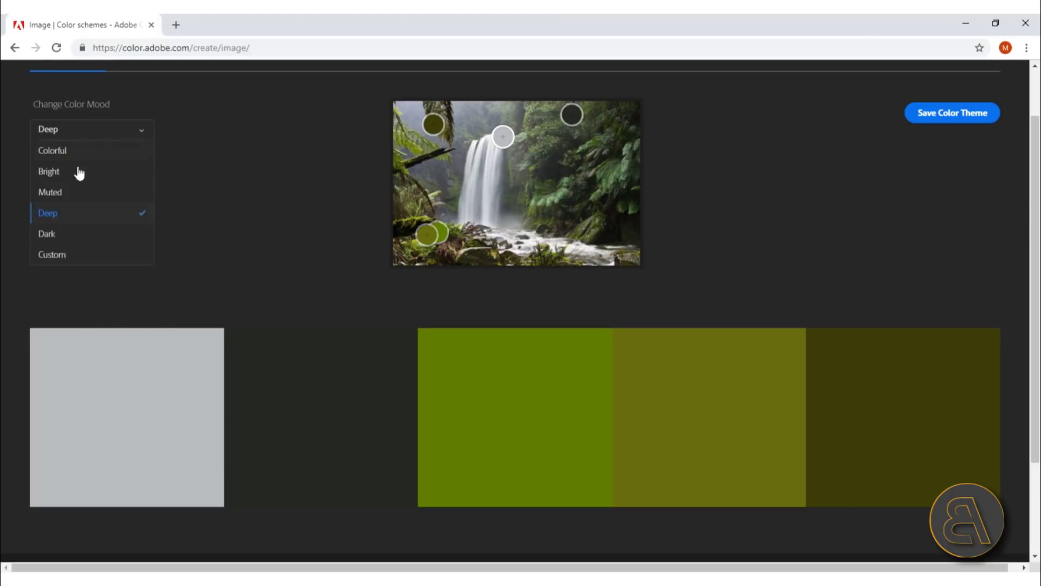
left_click(67, 238)
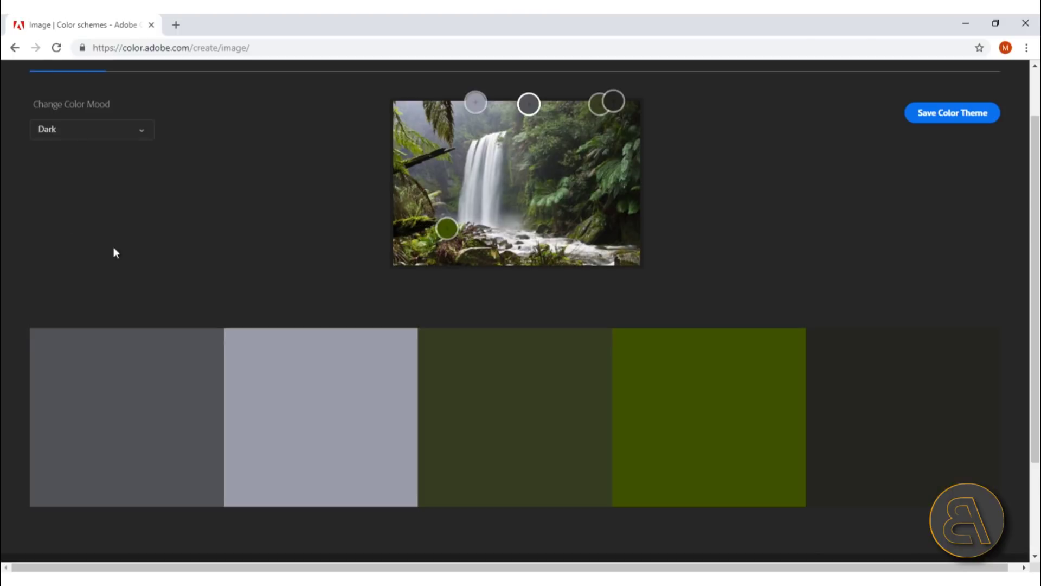
Step: Switch to Custom mood and resample grey-green, olive, dark and light-grey spots from the photo
left_click(86, 138)
left_click(65, 255)
left_click_drag(526, 111, 530, 184)
left_click_drag(475, 103, 428, 157)
left_click_drag(613, 101, 555, 129)
left_click_drag(447, 228, 467, 213)
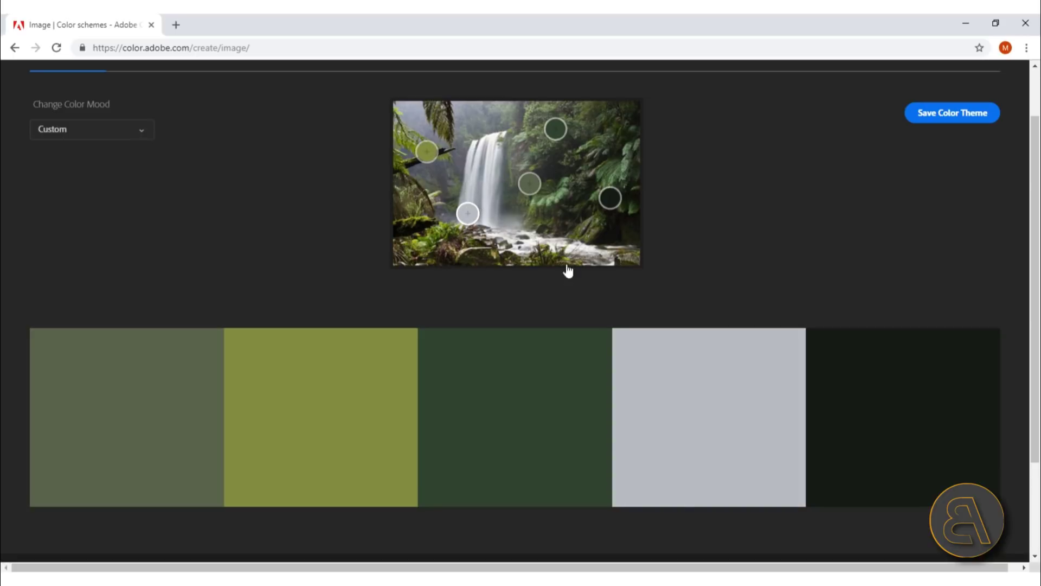
scroll(242, 270, "up", 1)
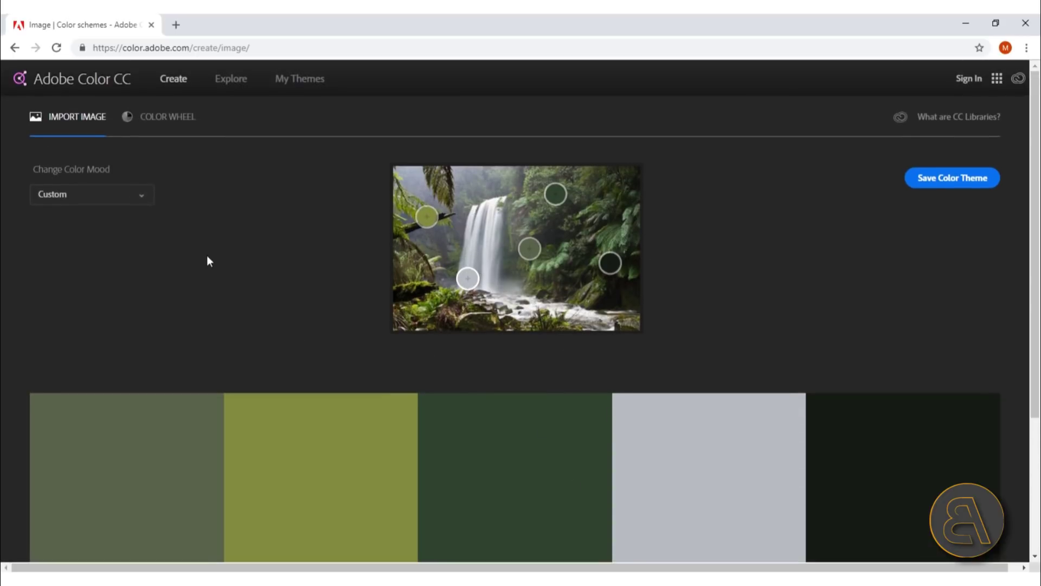
Step: Import the WEB_GettyImages-494098244 forest photo as the new theme source
left_click(95, 116)
left_click(161, 116)
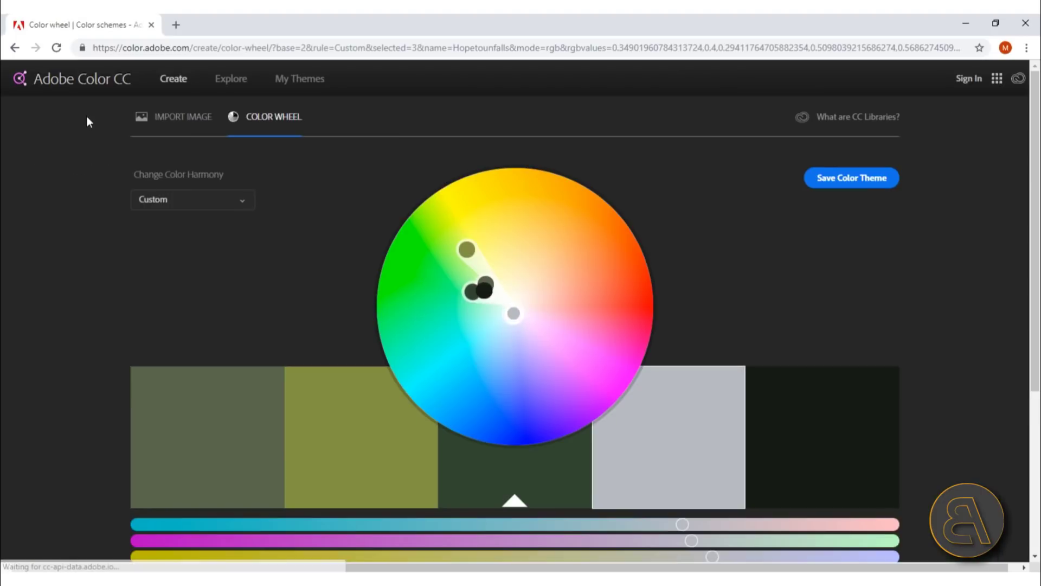
left_click(187, 118)
left_click(460, 233)
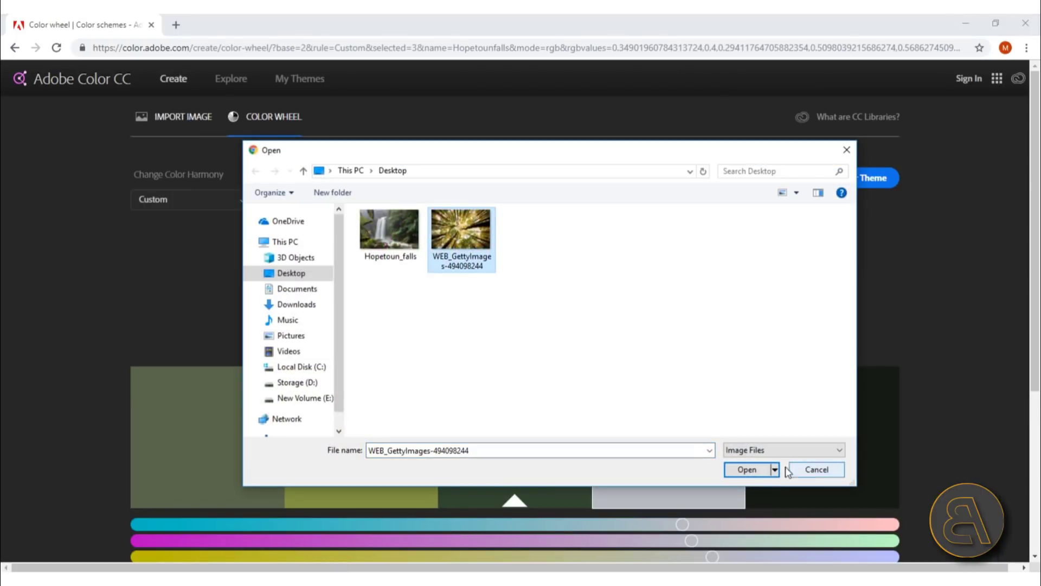
left_click(748, 467)
Step: Change the photo's colour mood to Muted, then to Bright
left_click(100, 211)
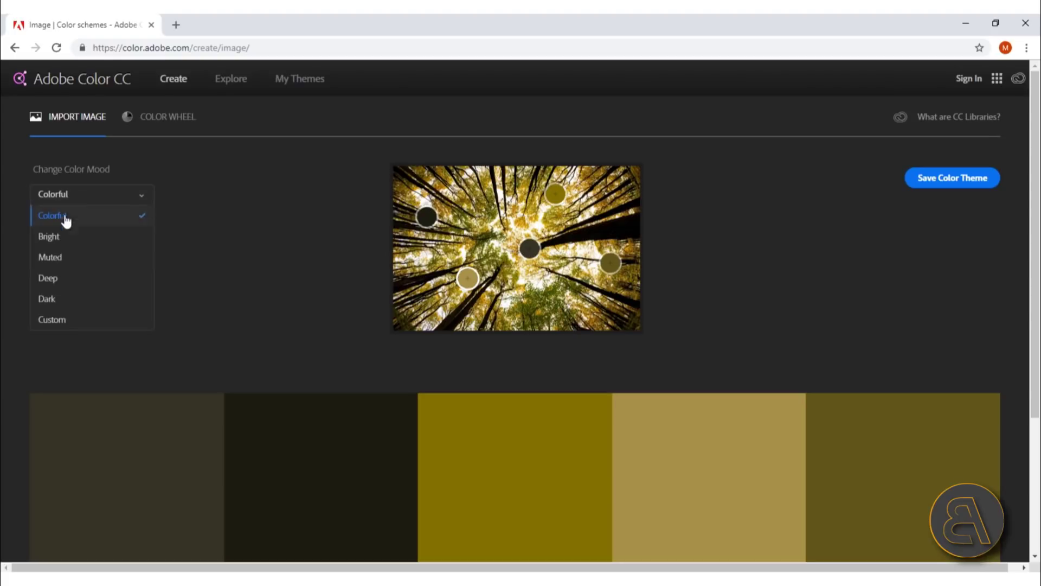
left_click(58, 258)
left_click(98, 206)
left_click(76, 238)
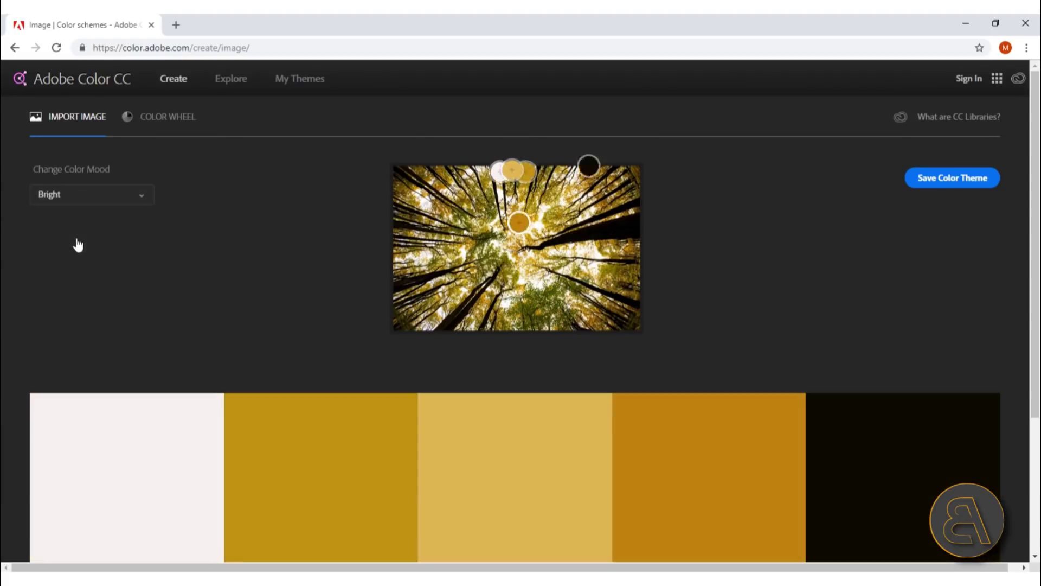
Step: Resample the fourth swatch from another spot in the forest photo and return to the page top
scroll(436, 376, "down", 1)
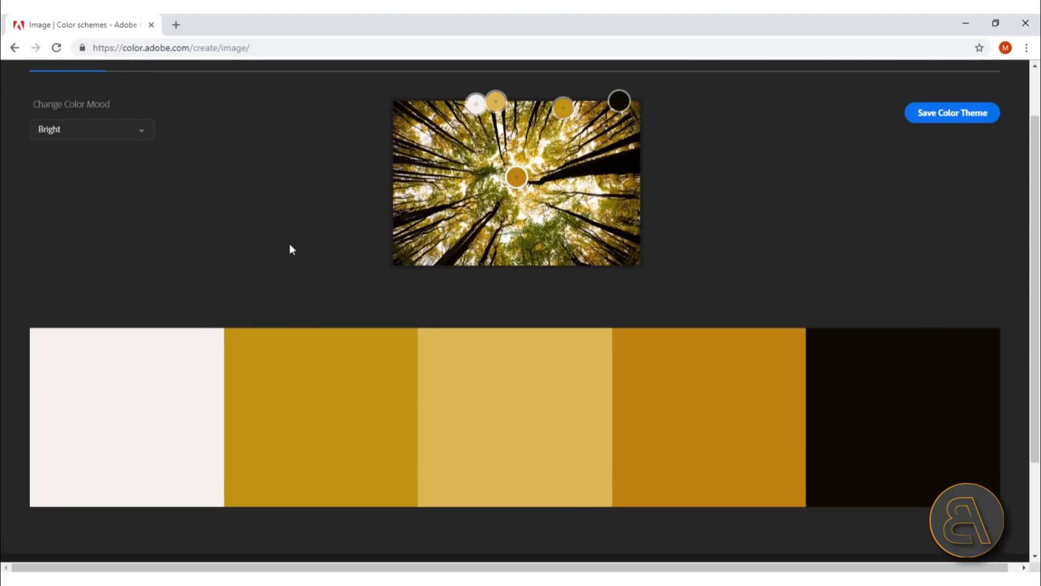
left_click_drag(516, 181, 494, 187)
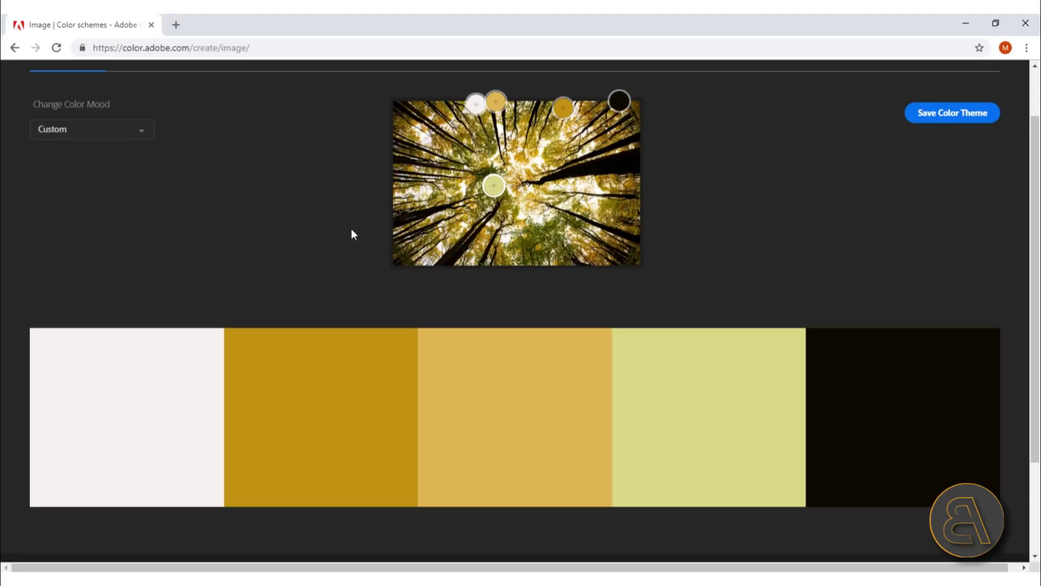
scroll(304, 241, "up", 1)
scroll(255, 216, "up", 1)
scroll(246, 271, "down", 1)
scroll(209, 235, "up", 1)
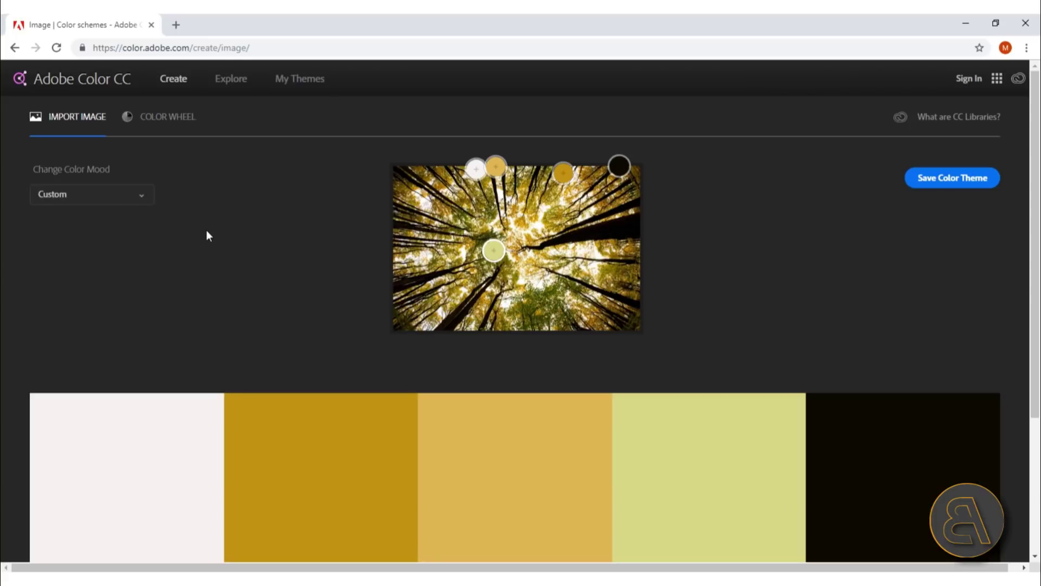
Step: In Explore, open the first Most Popular theme, Cópia de コピー SAP01, to see its details
left_click(231, 87)
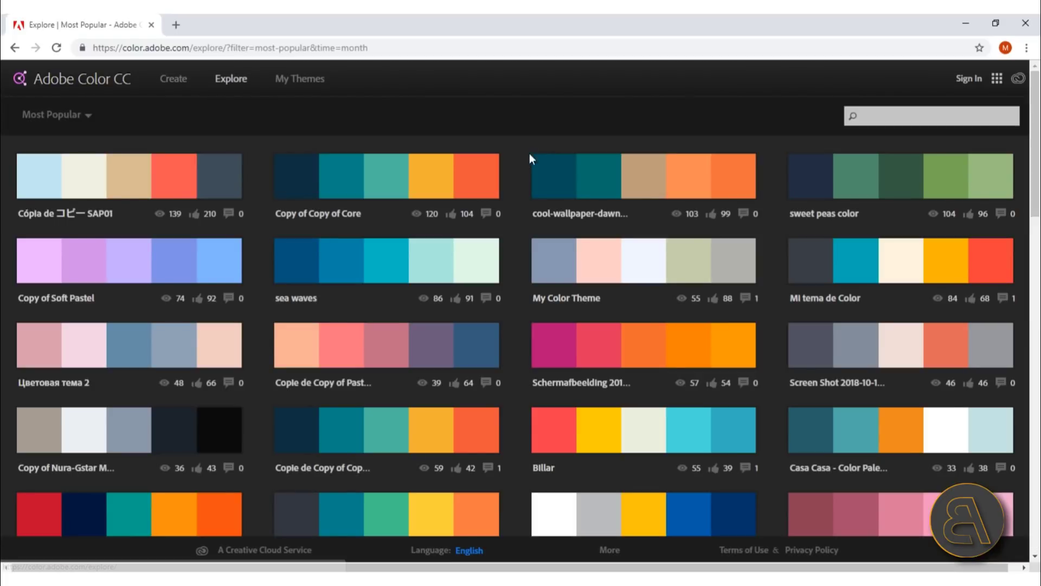
mouse_move(301, 361)
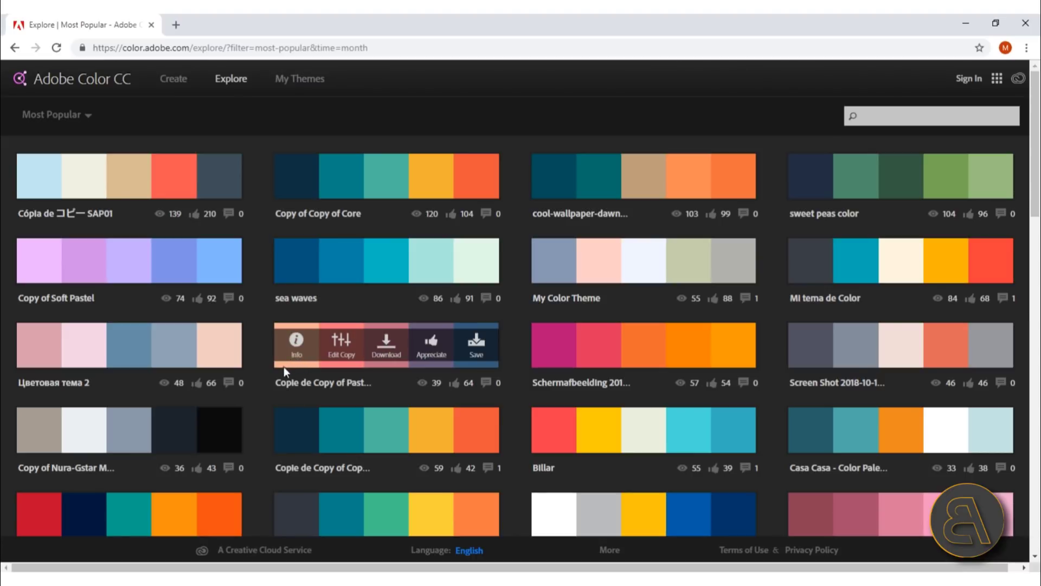
mouse_move(55, 230)
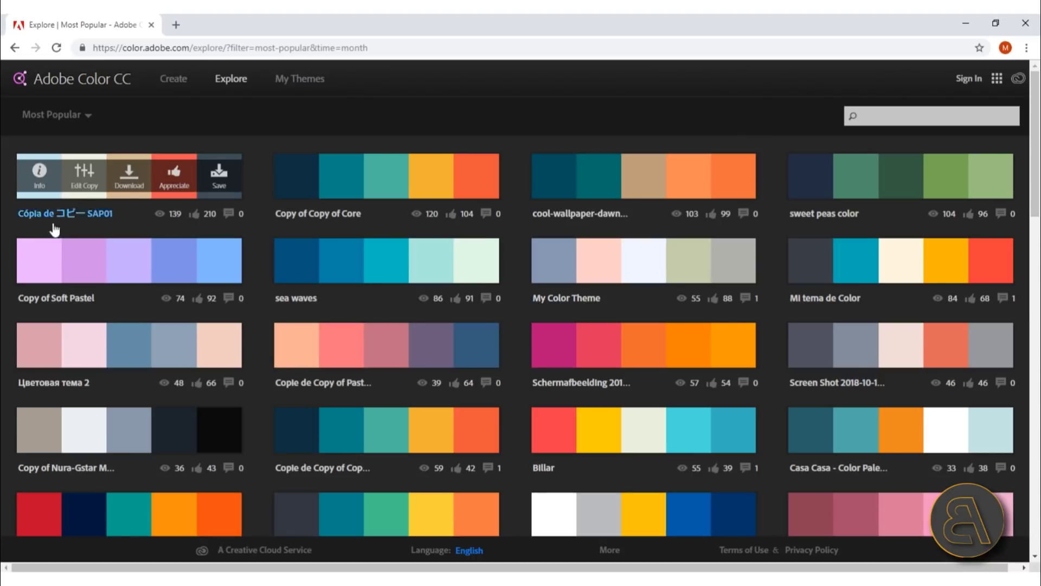
scroll(497, 300, "down", 1)
scroll(469, 301, "up", 1)
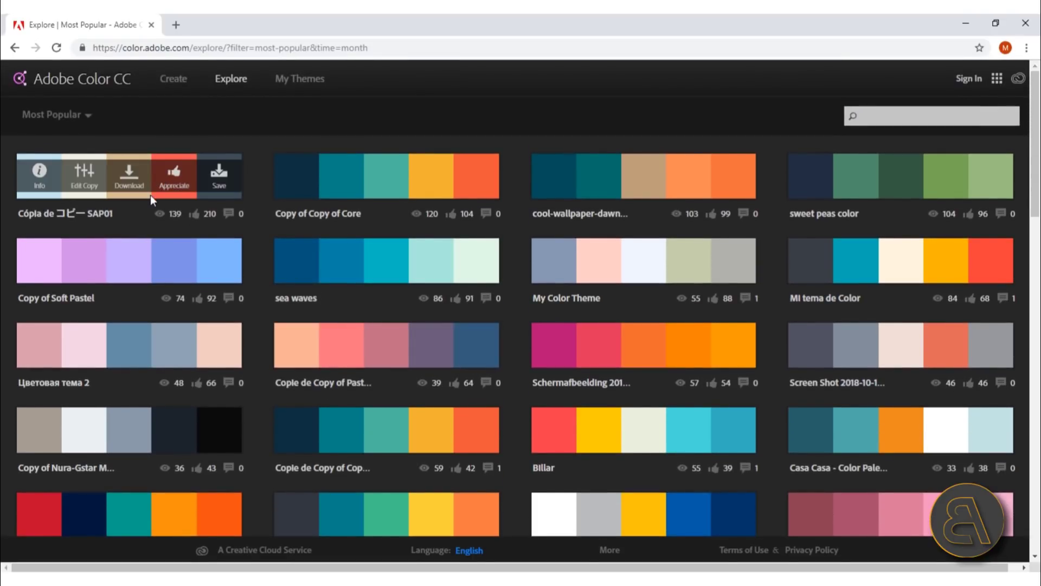
left_click(81, 214)
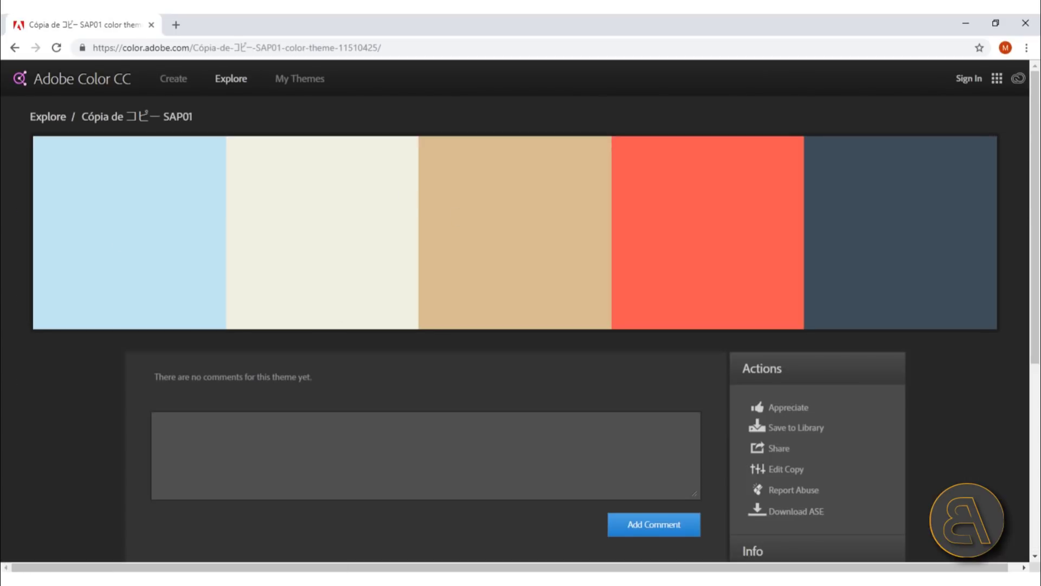
left_click(504, 162)
left_click_drag(40, 140, 976, 319)
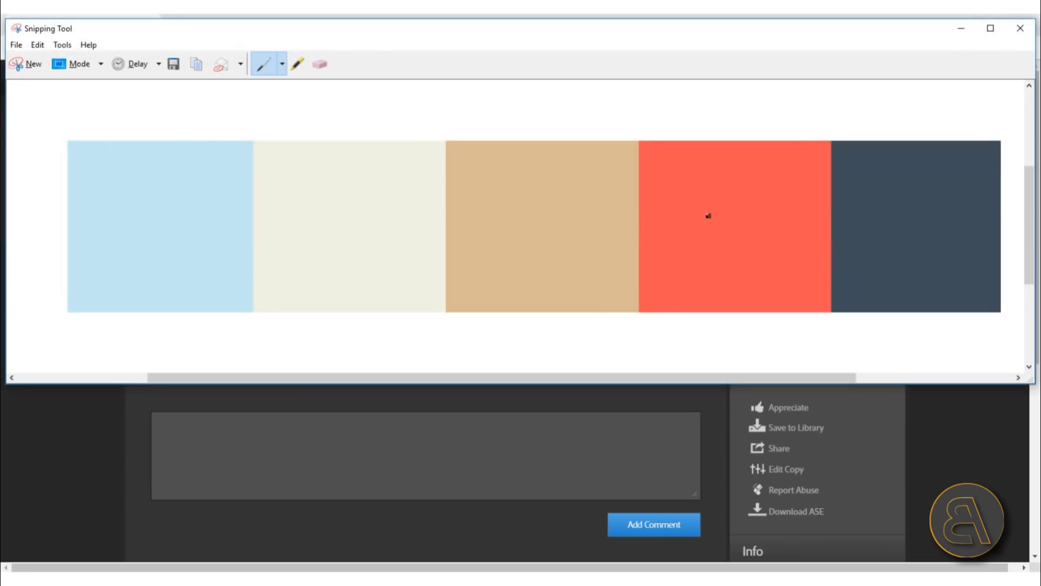
left_click(1020, 27)
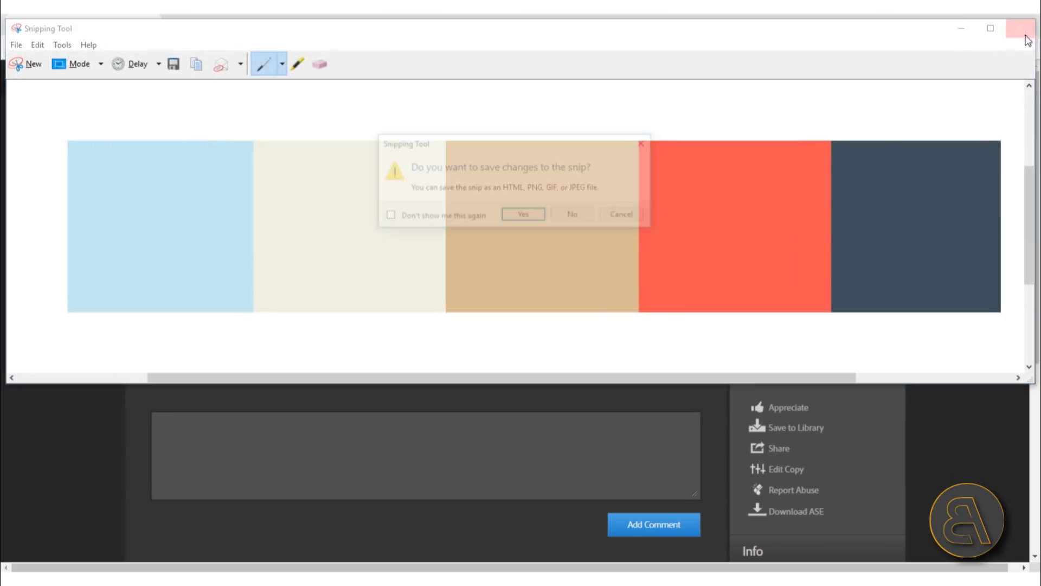
left_click(574, 215)
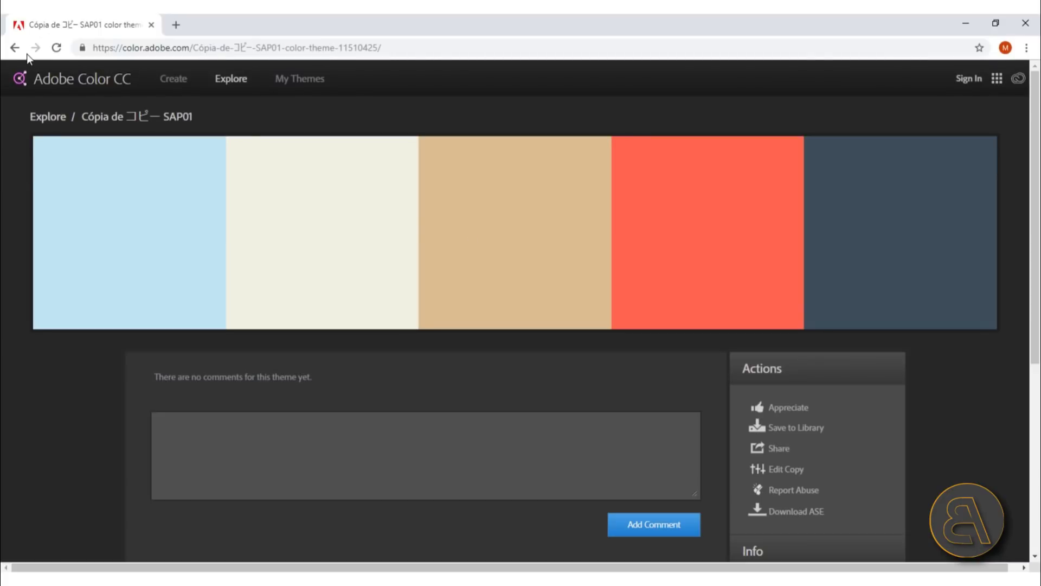
Step: Return from the theme details to the Most Popular themes list
left_click(18, 51)
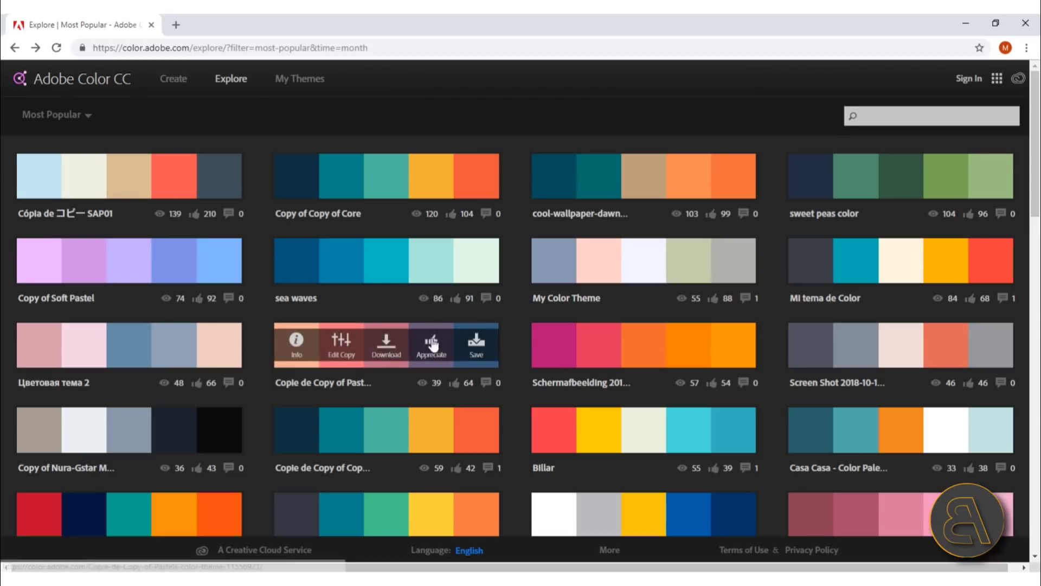
scroll(432, 343, "down", 8)
scroll(379, 335, "up", 8)
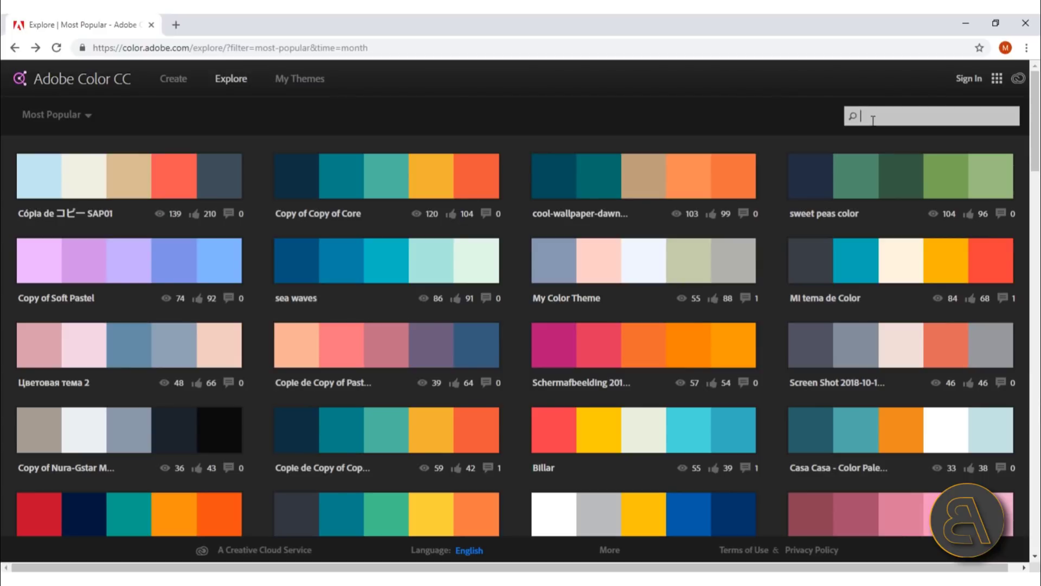
Step: Search Explore for themes titled 'blue' and scroll through the results
type("lue")
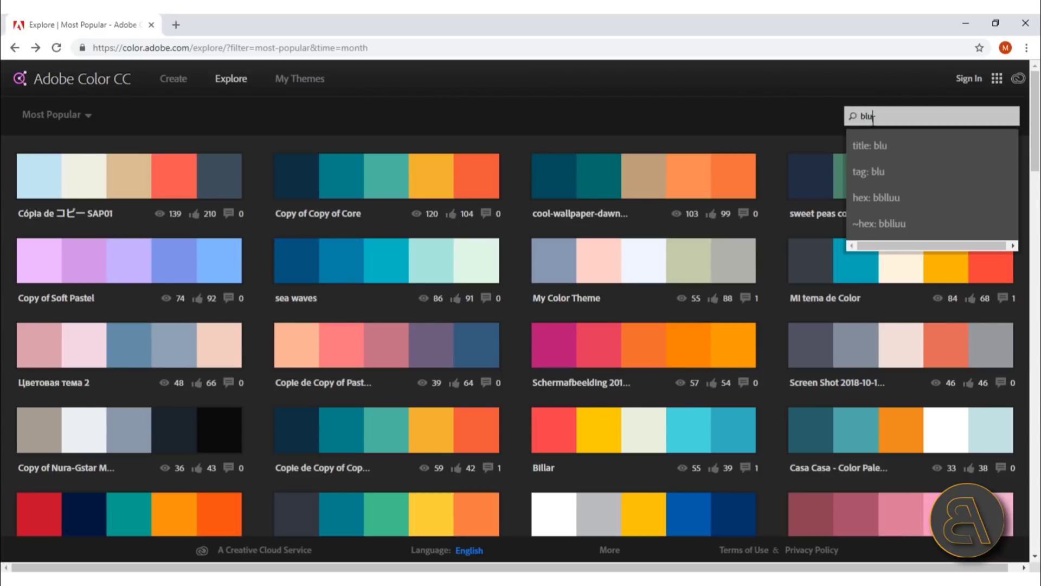
left_click(876, 146)
scroll(411, 284, "down", 7)
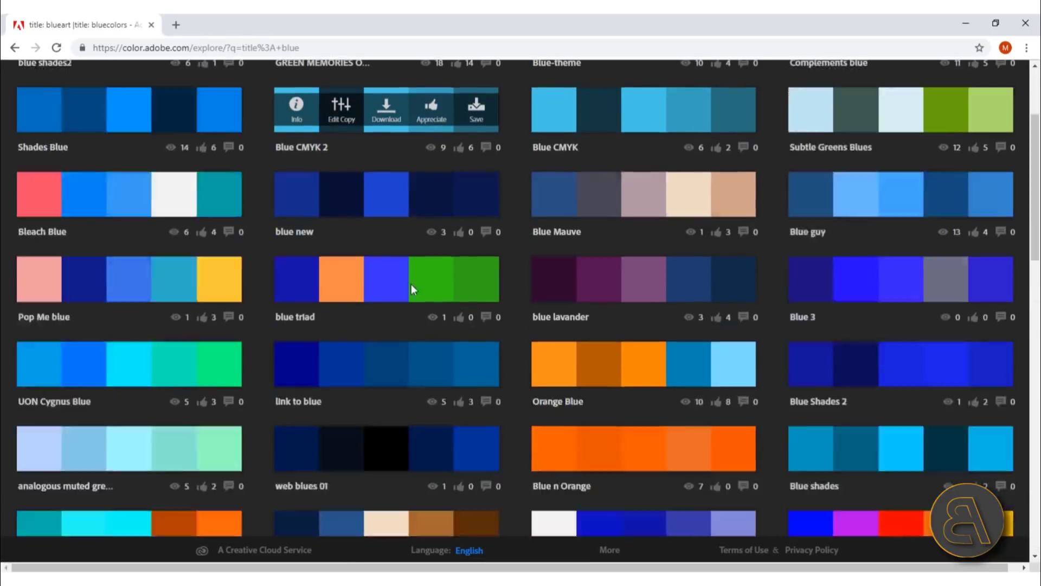
scroll(287, 271, "down", 20)
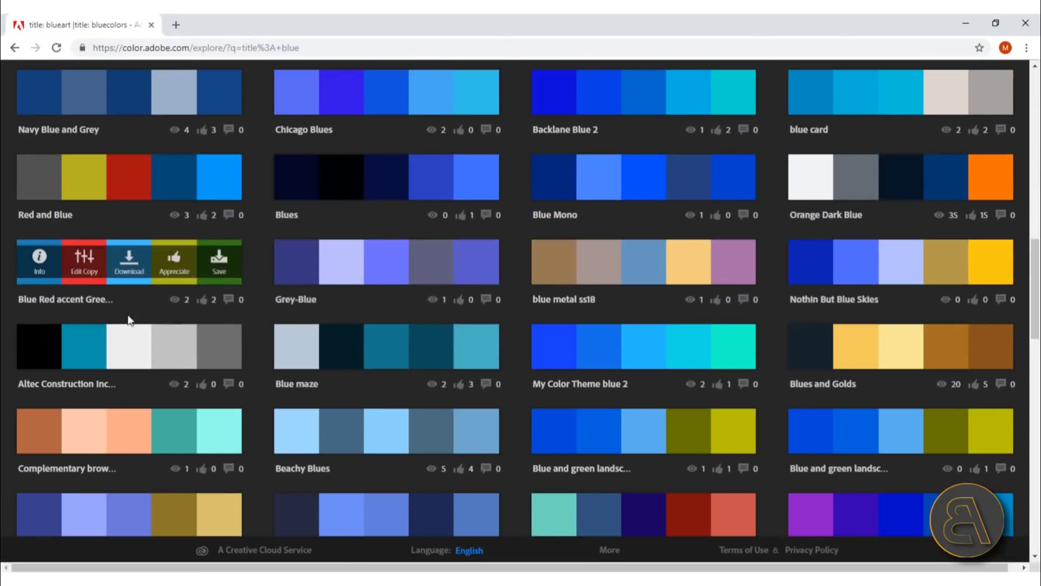
scroll(287, 269, "down", 4)
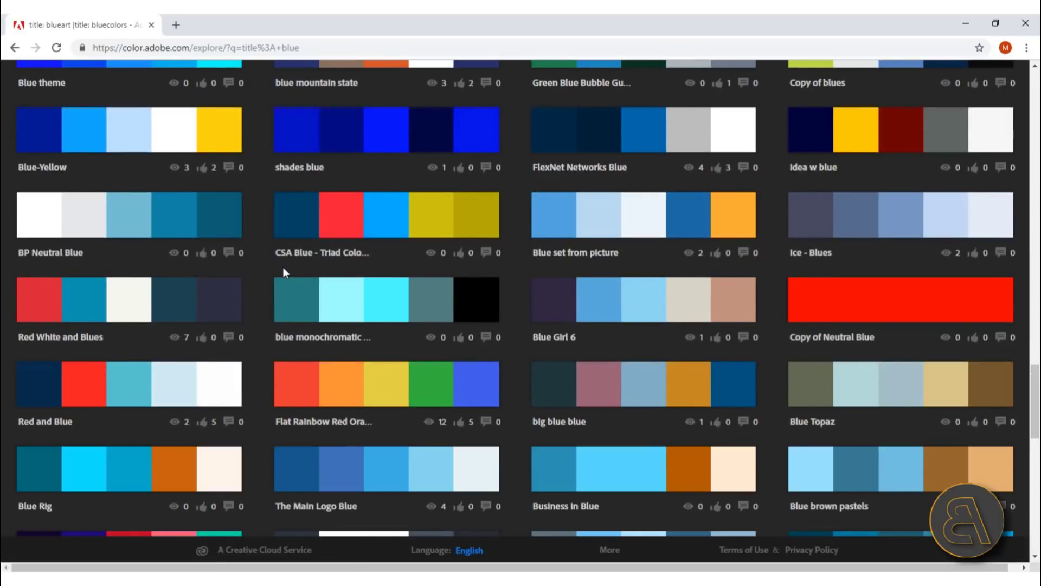
scroll(283, 269, "up", 20)
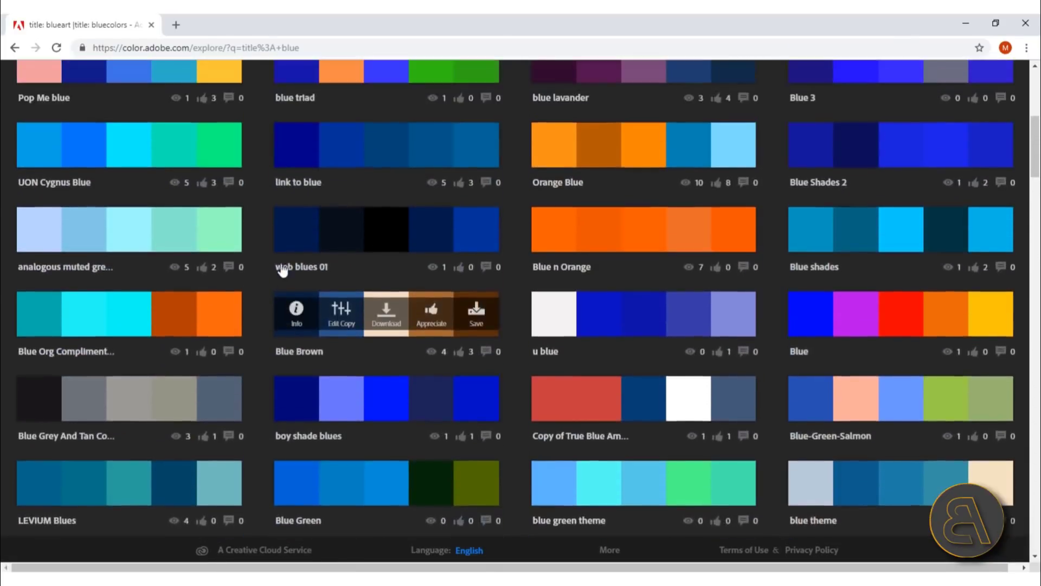
scroll(282, 269, "up", 6)
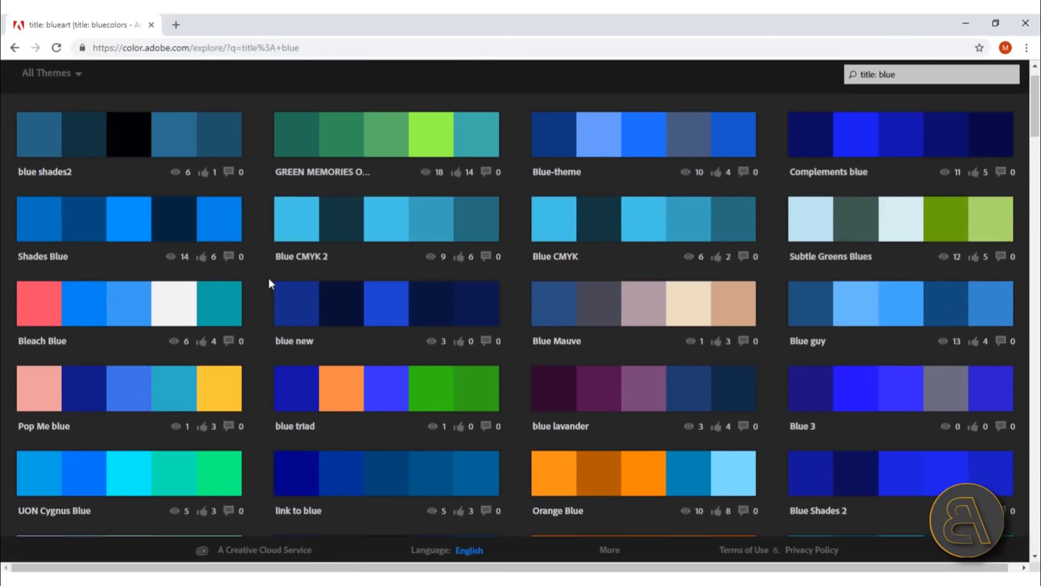
Step: Go back from the 'blue' search results to the Most Popular themes
left_click(16, 48)
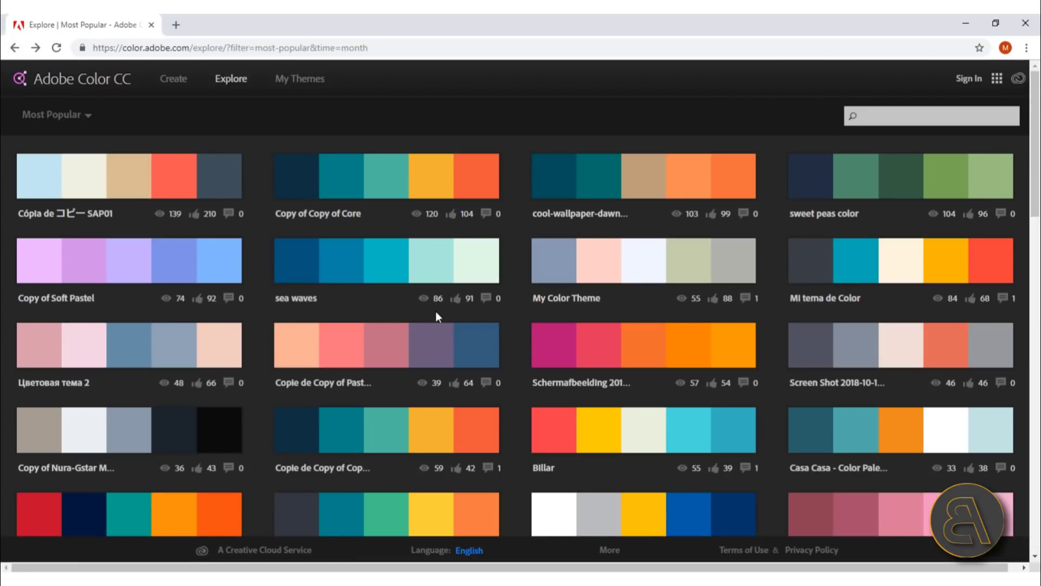
scroll(435, 311, "down", 1)
mouse_move(751, 234)
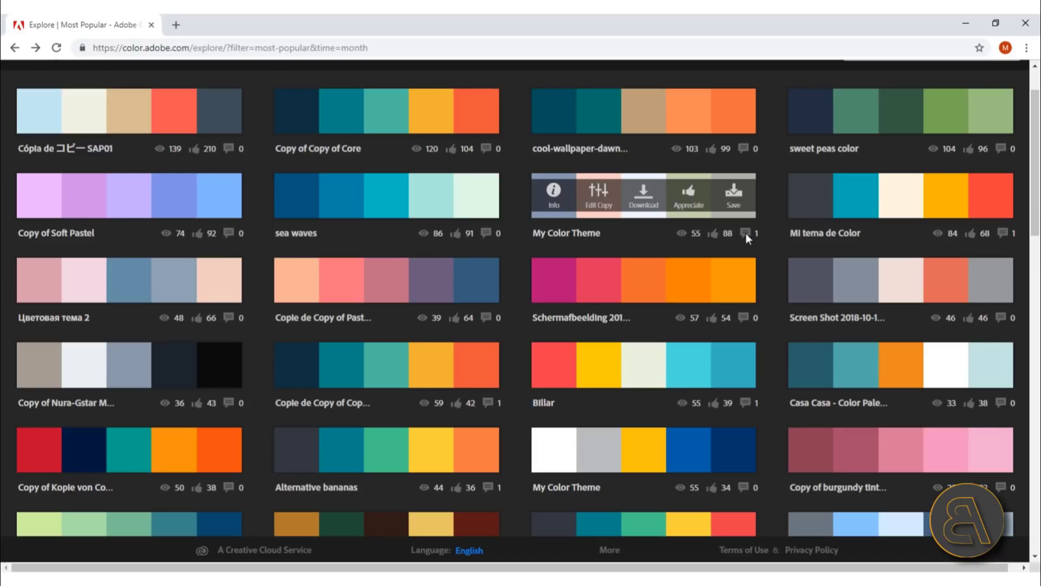
Step: View the My Color Theme details page, then return to Most Popular
left_click(578, 234)
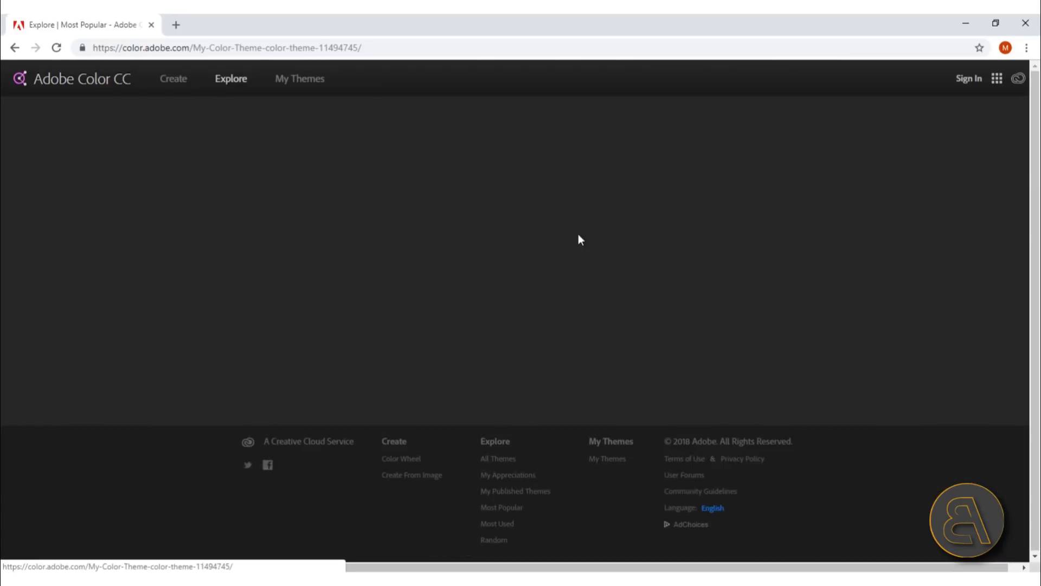
scroll(560, 262, "down", 5)
scroll(321, 262, "up", 2)
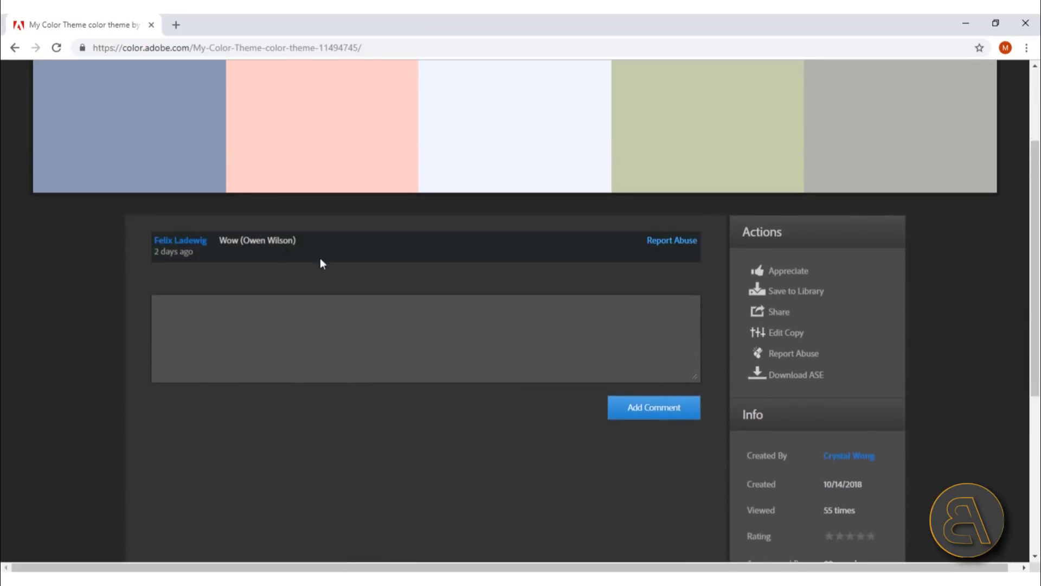
scroll(472, 321, "up", 3)
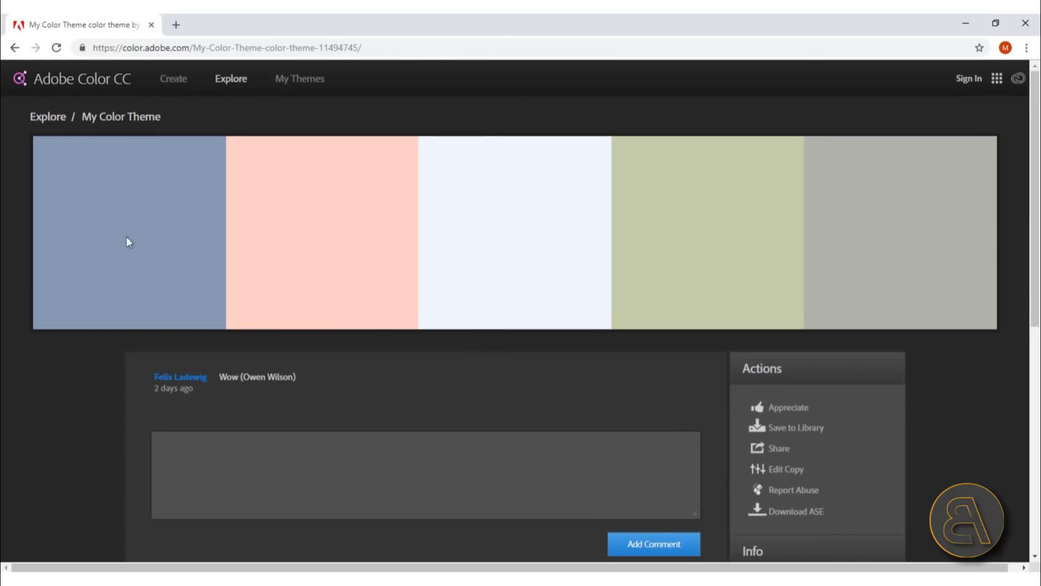
mouse_move(694, 245)
left_click(15, 50)
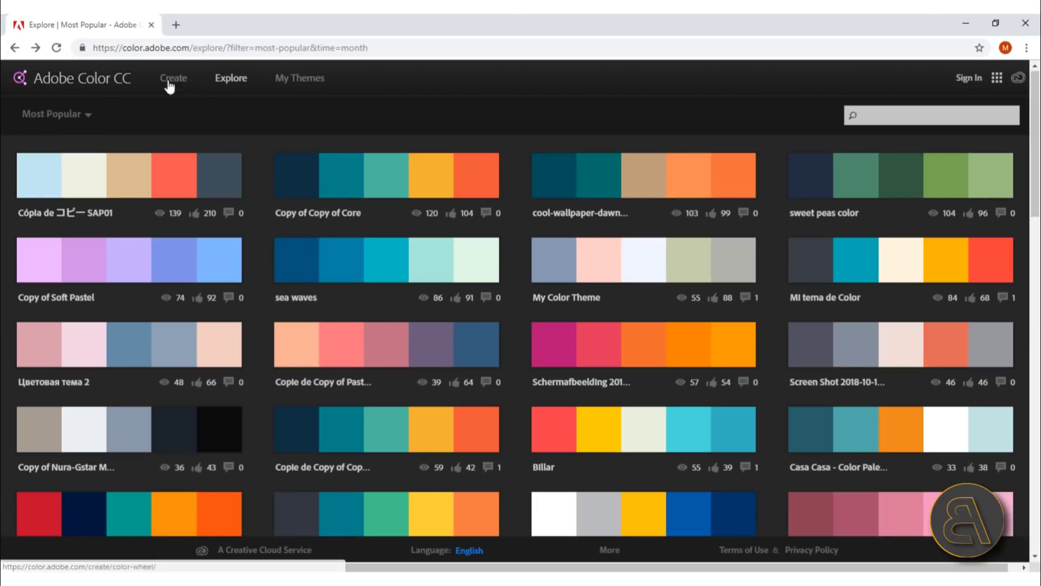
Step: Apply the Triad harmony to the color wheel on the Create page
left_click(133, 79)
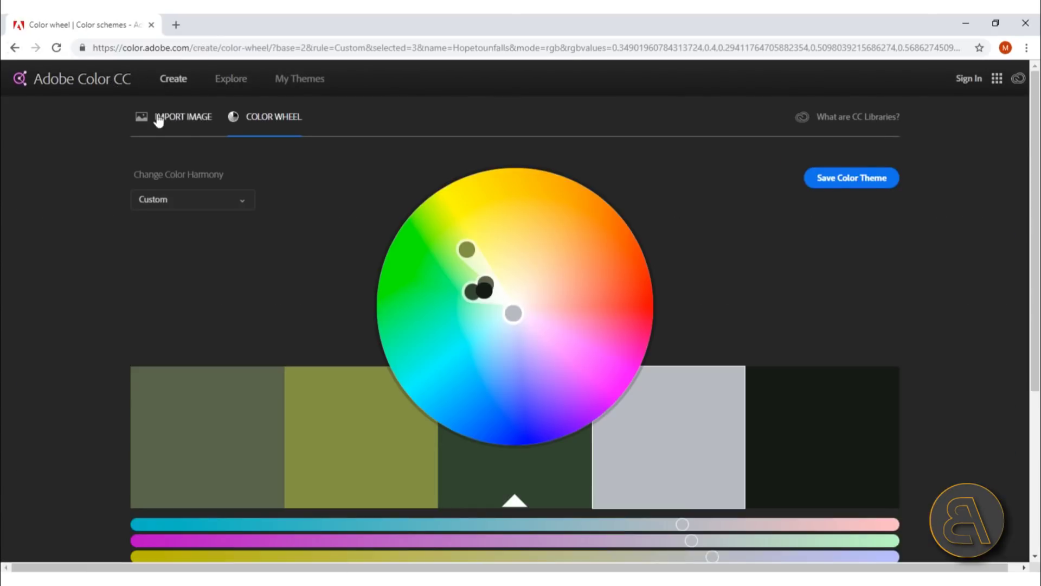
left_click(228, 199)
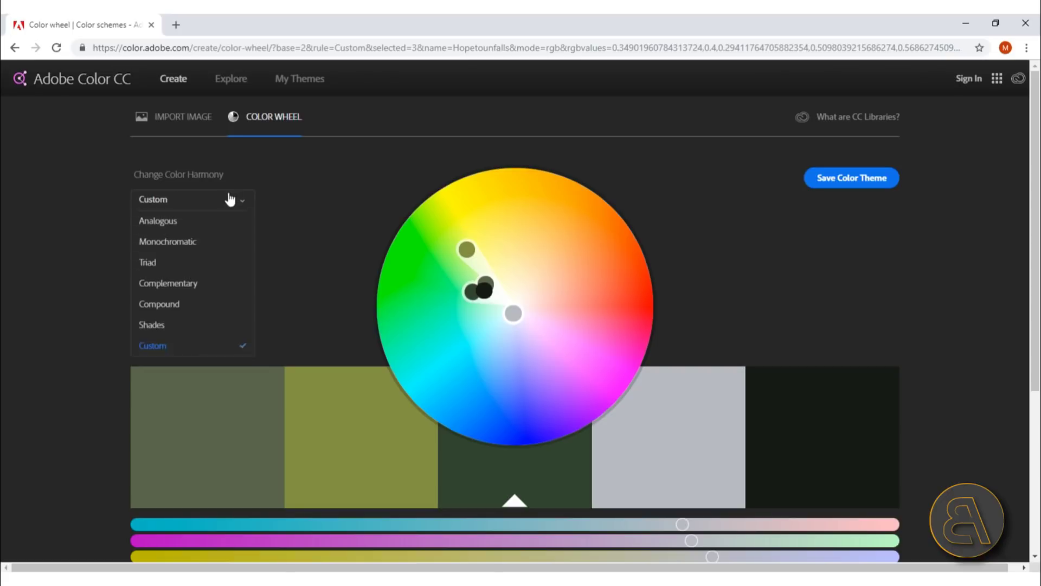
left_click(162, 264)
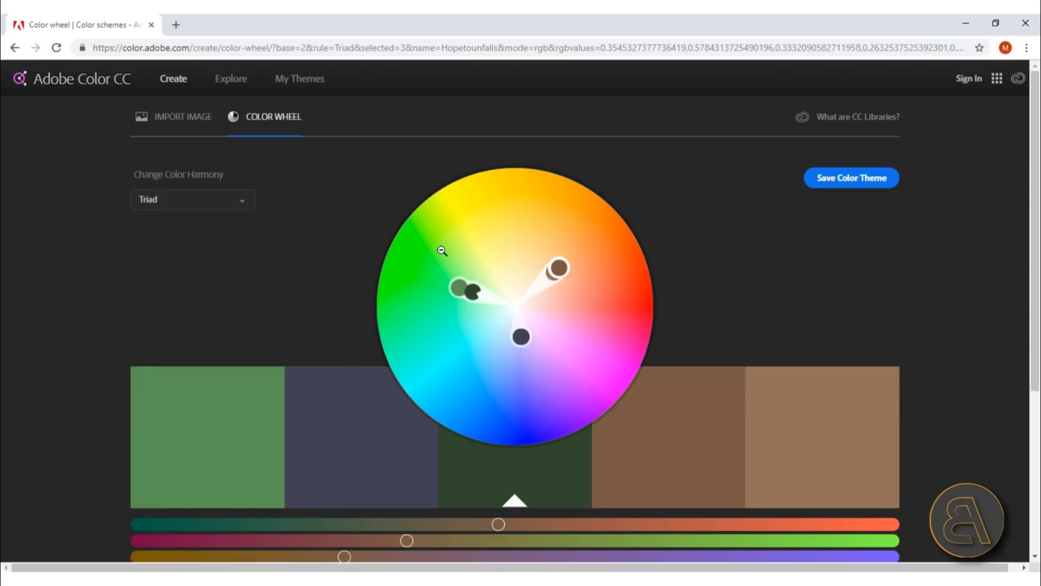
Step: Cancel a photo import and go back to Explore's Most Popular themes
left_click(180, 118)
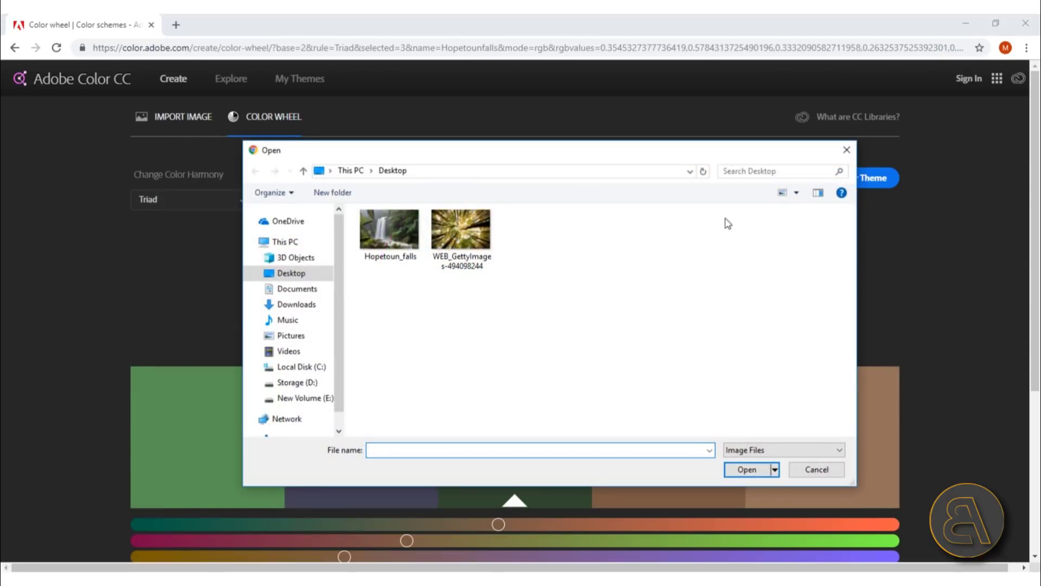
left_click(847, 150)
left_click(224, 85)
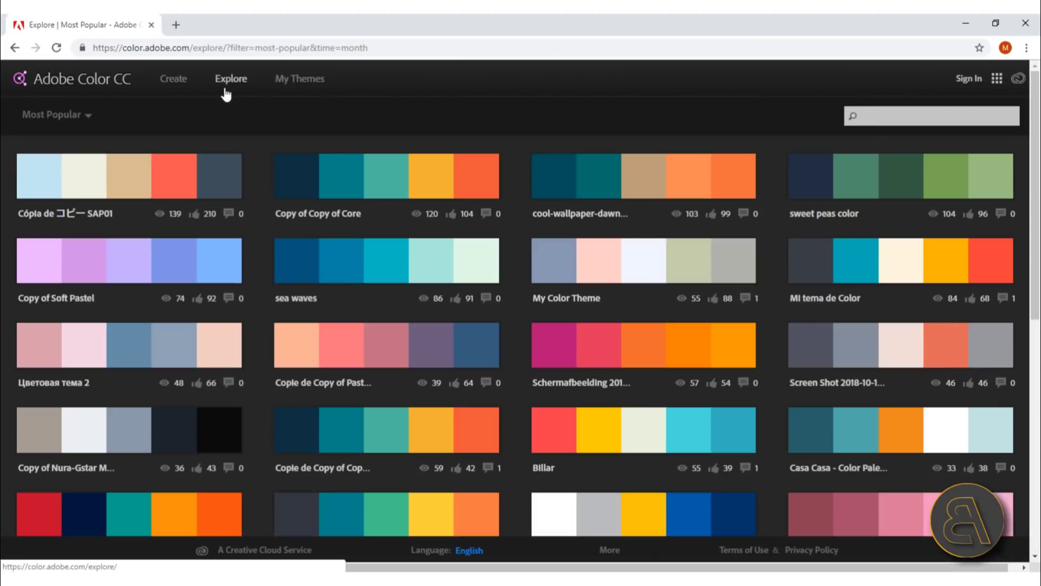
mouse_move(433, 207)
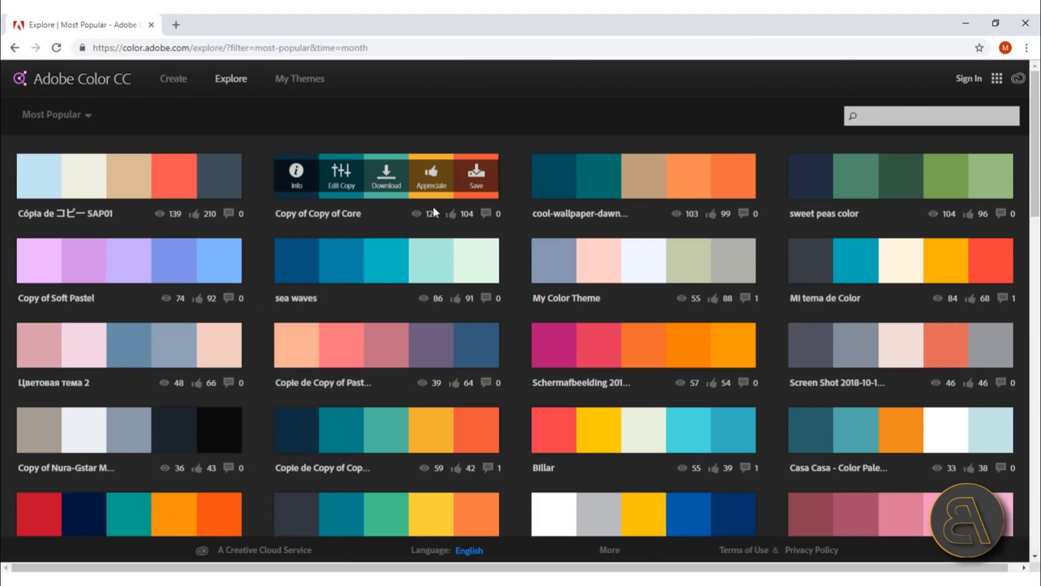